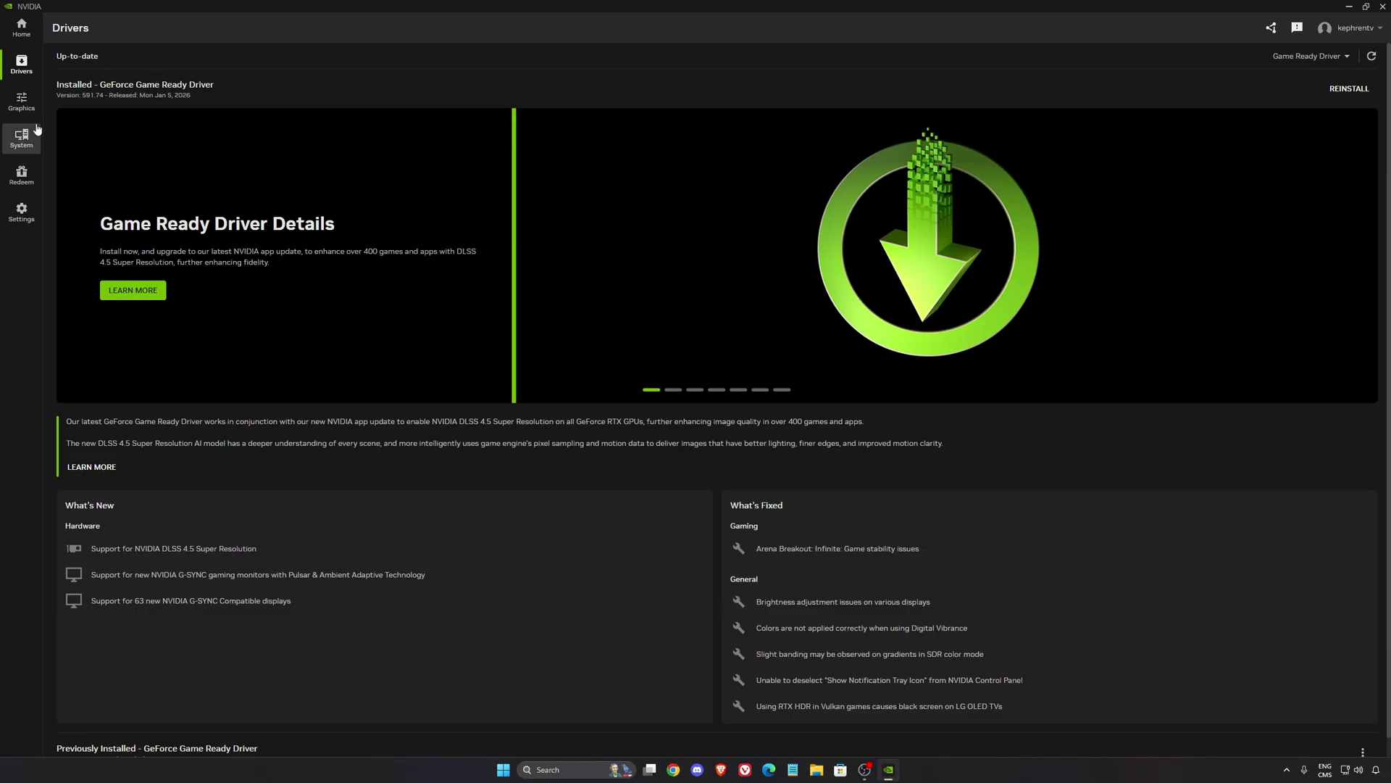
Step: Show Borderlands 4's program settings on the Graphics page
click(21, 102)
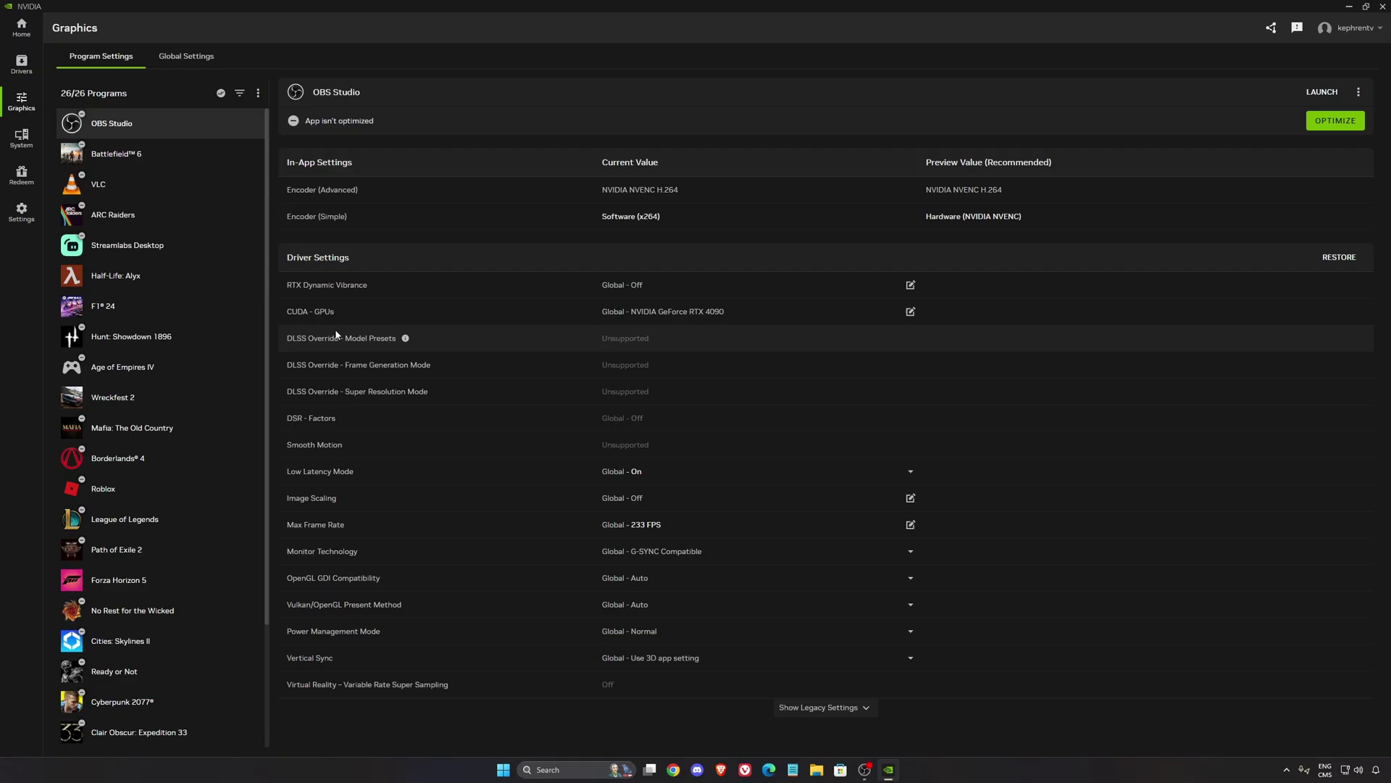
scroll(178, 362, down, 2)
click(140, 307)
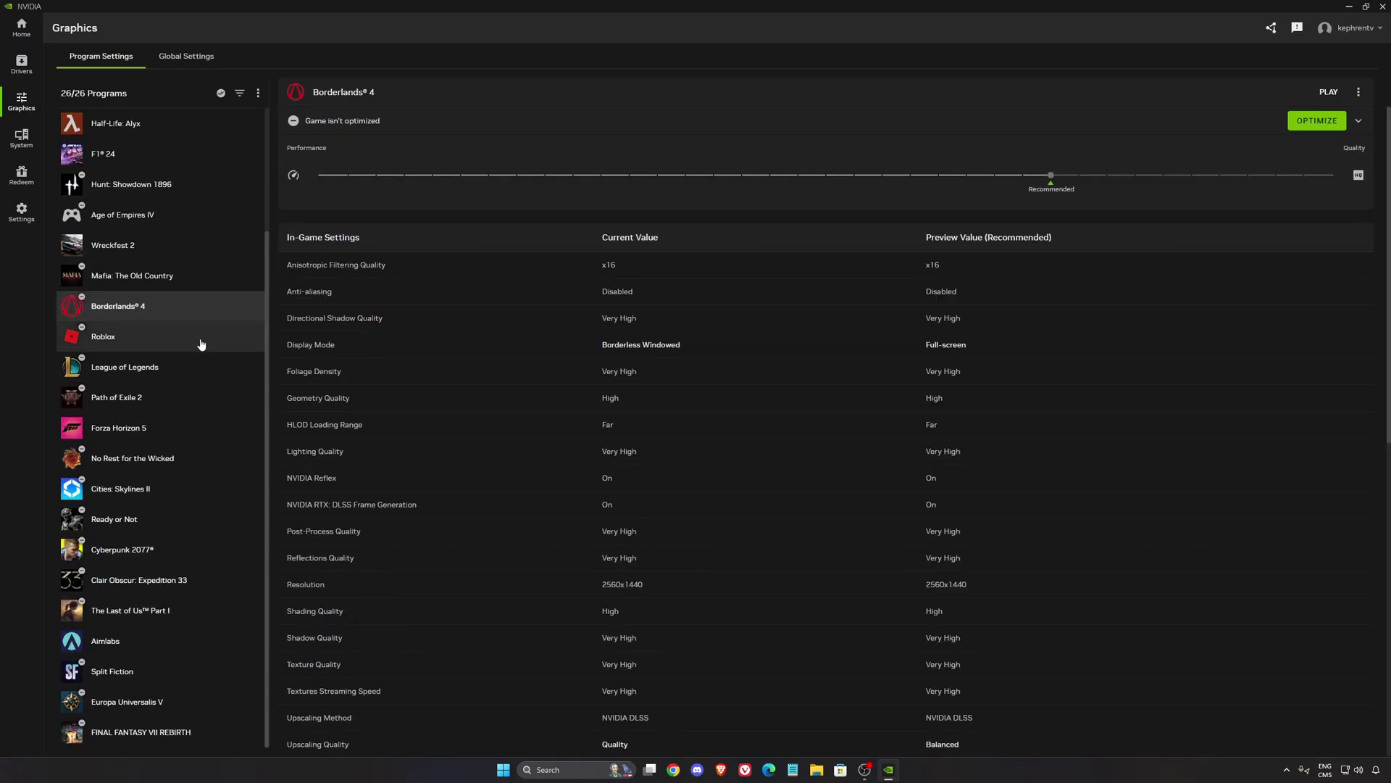
Step: Check Borderlands 4's DLSS Override model presets and close them unchanged
scroll(563, 597, down, 5)
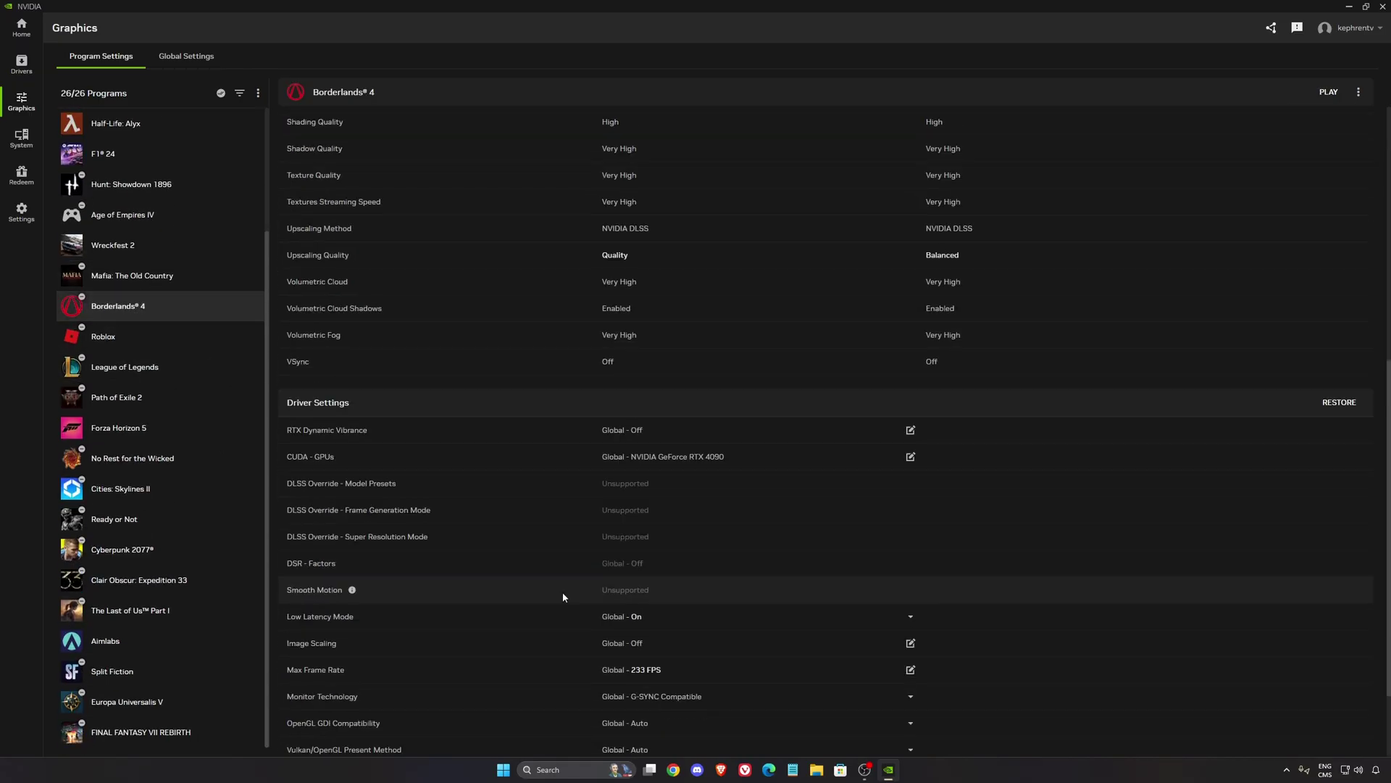
scroll(558, 591, down, 2)
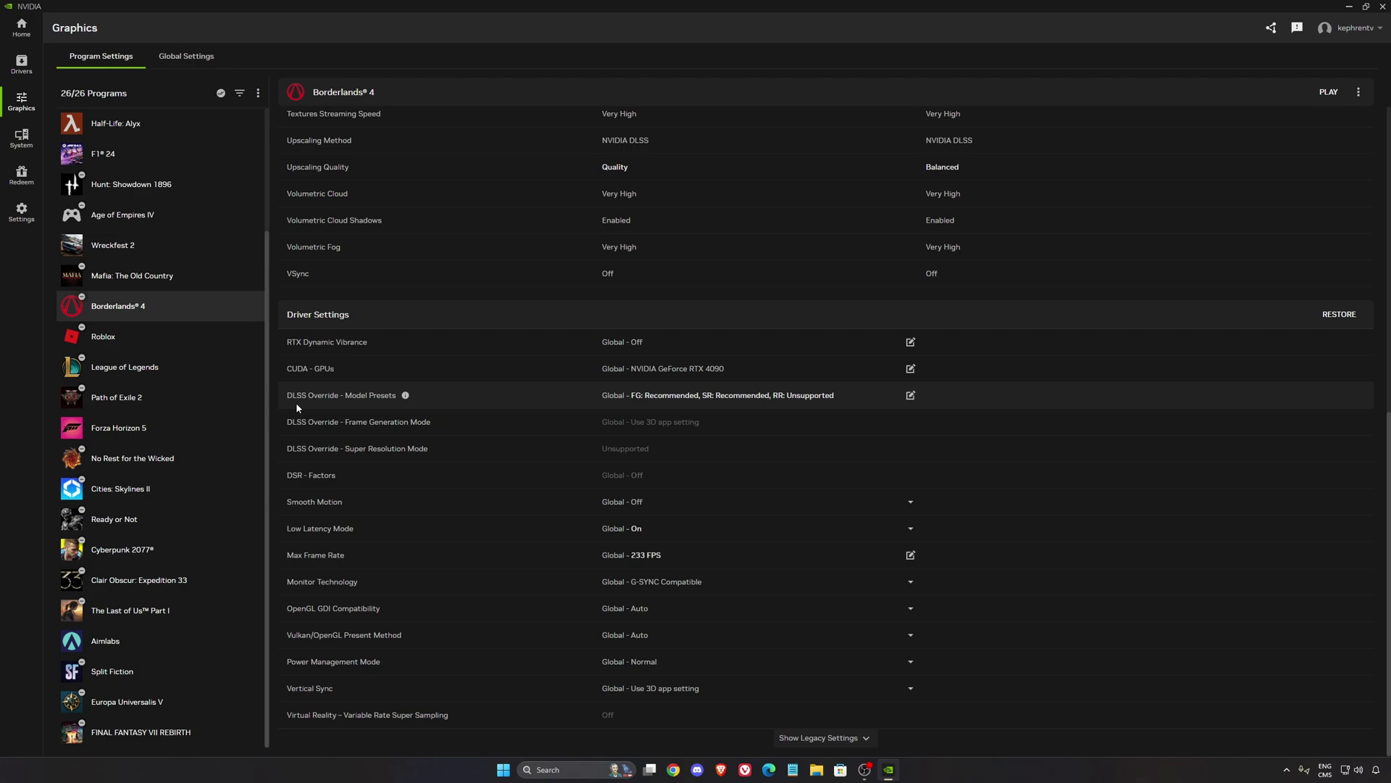
click(724, 397)
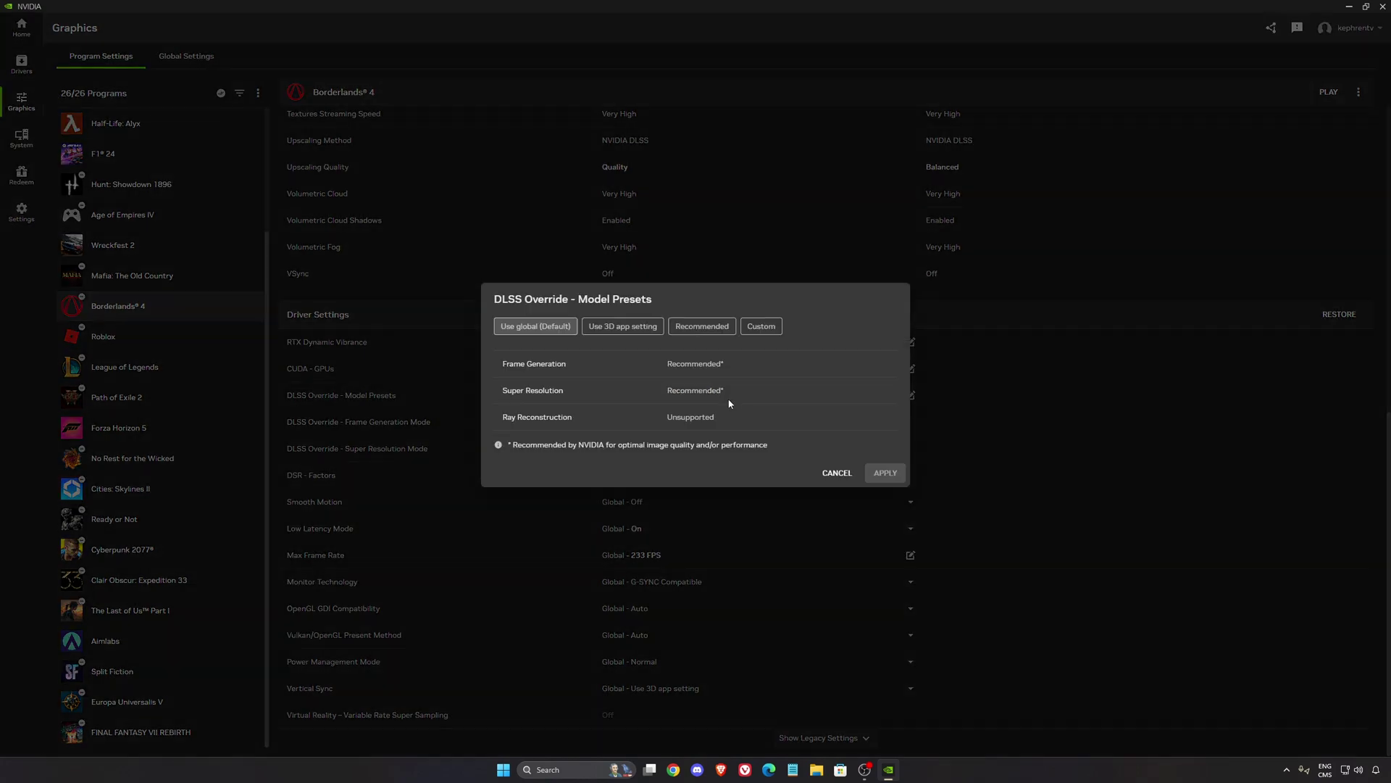
click(838, 473)
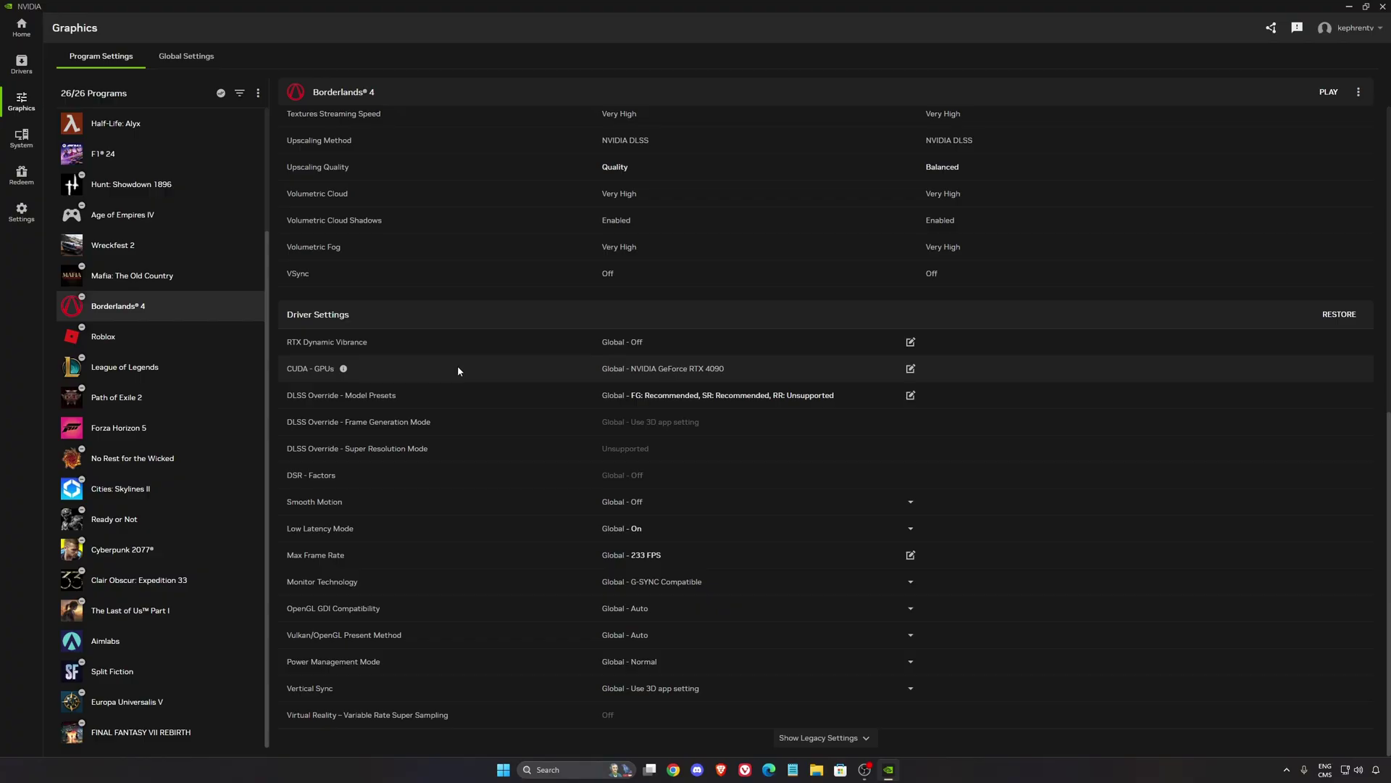
scroll(458, 365, up, 8)
Step: In Global Settings, open the DLSS Override - Model Presets and switch them to Recommended
click(187, 58)
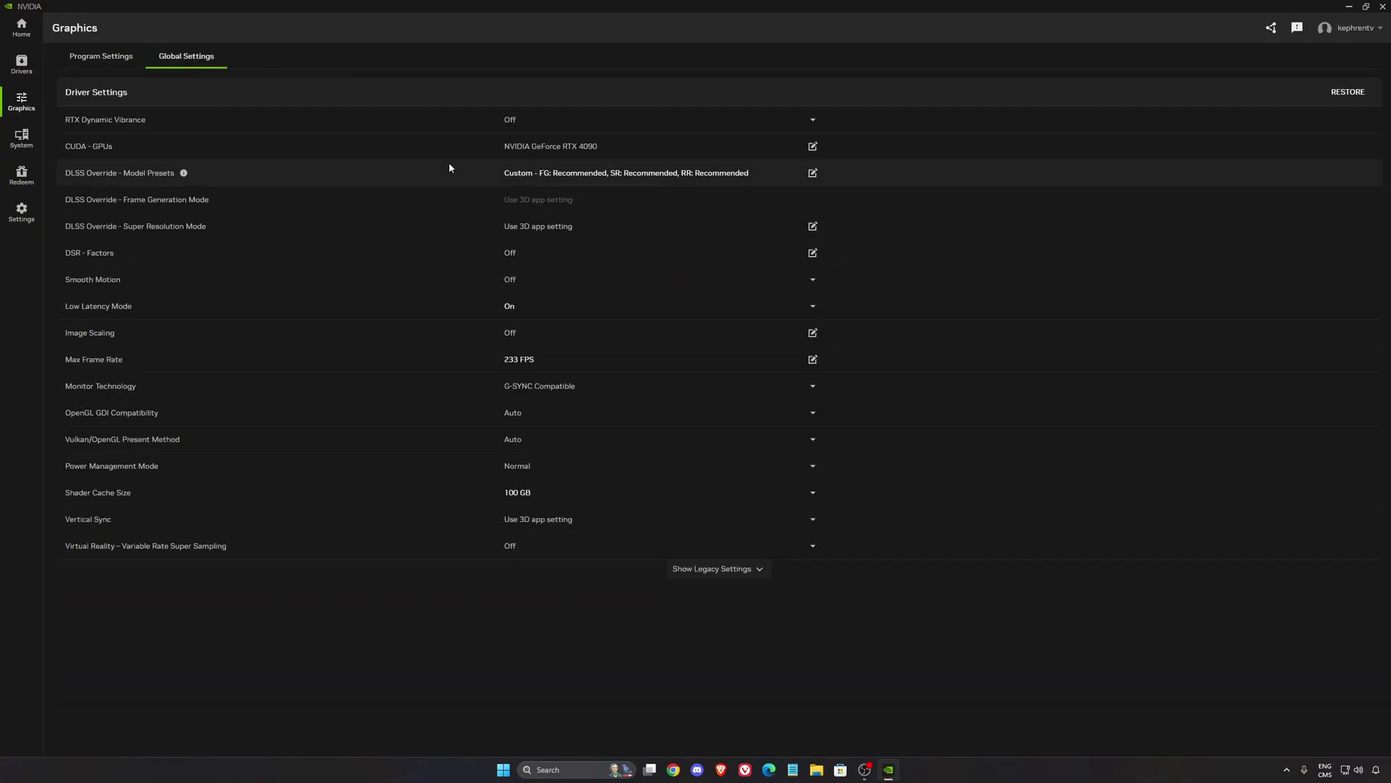
click(119, 58)
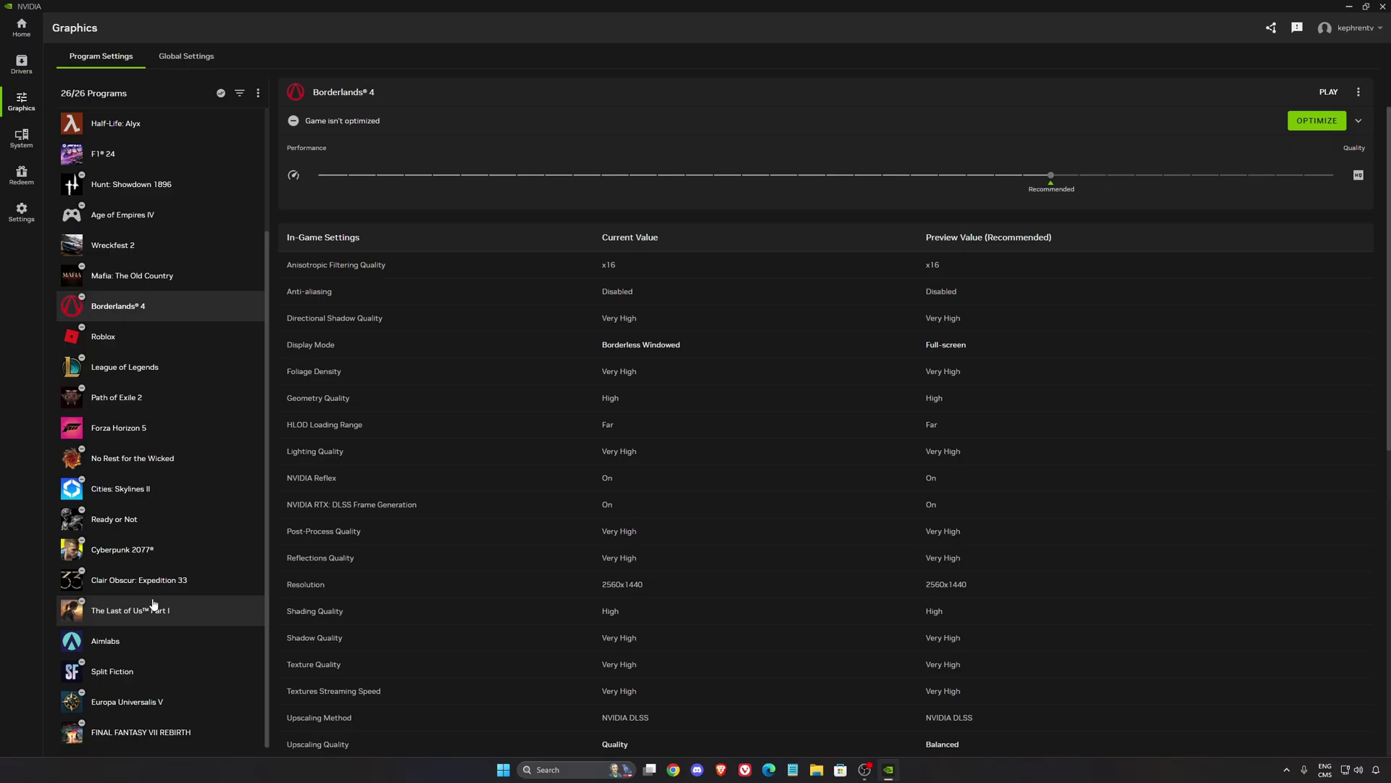
scroll(148, 434, up, 3)
click(189, 61)
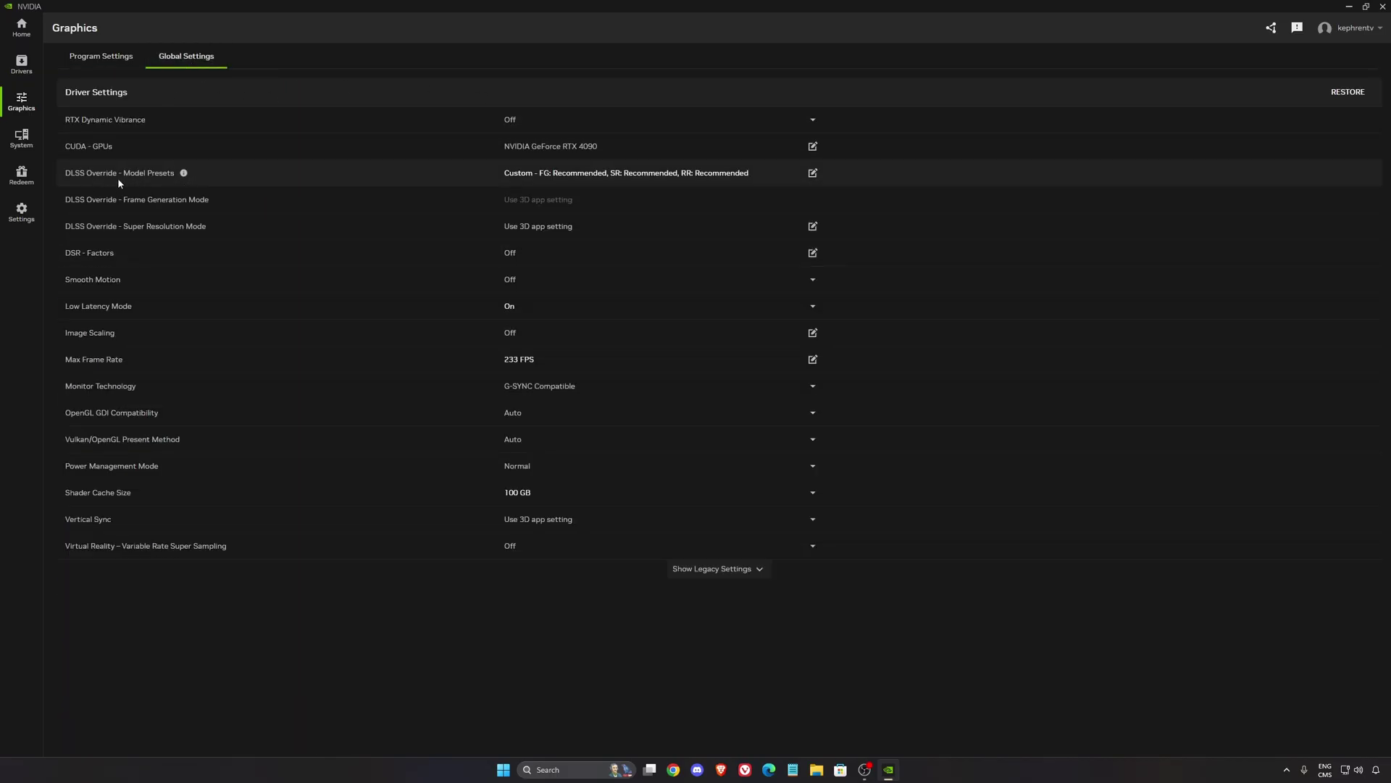
click(580, 178)
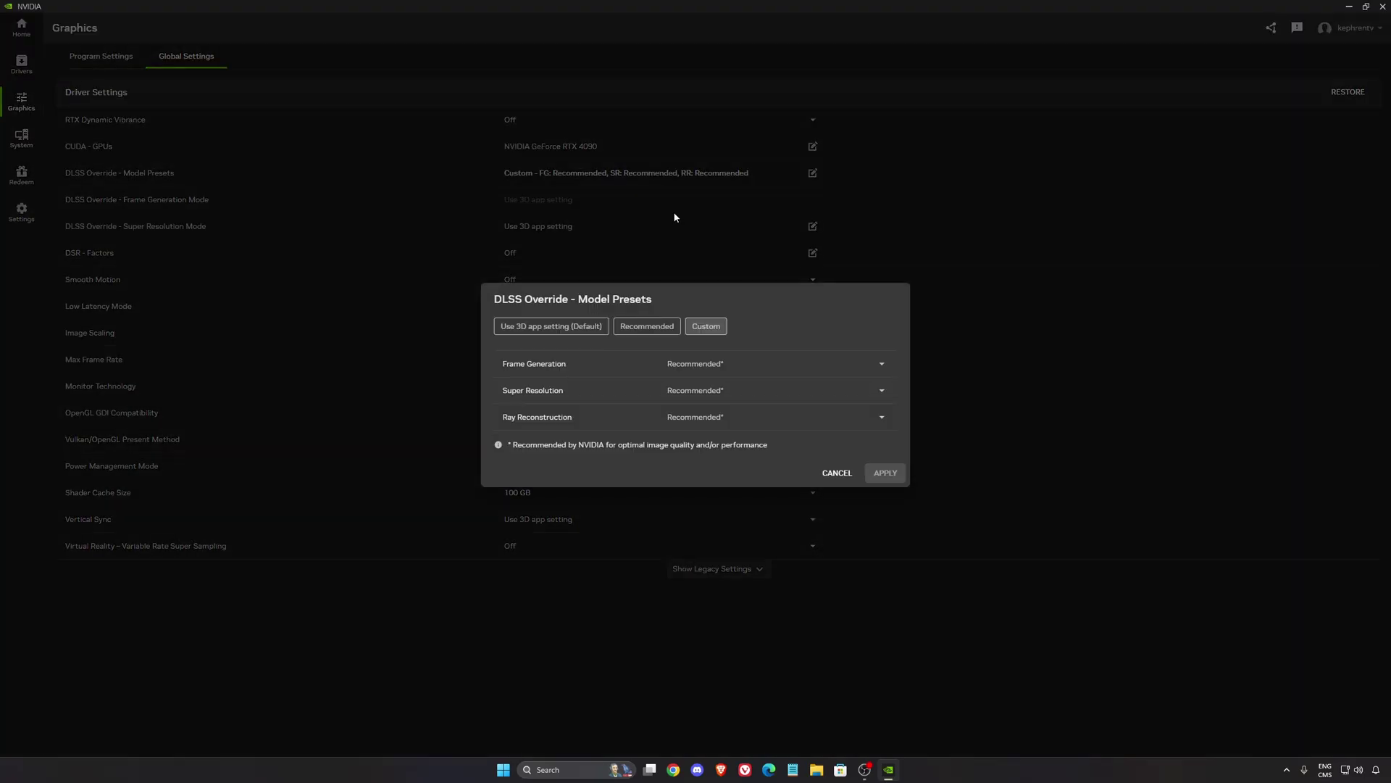
click(646, 326)
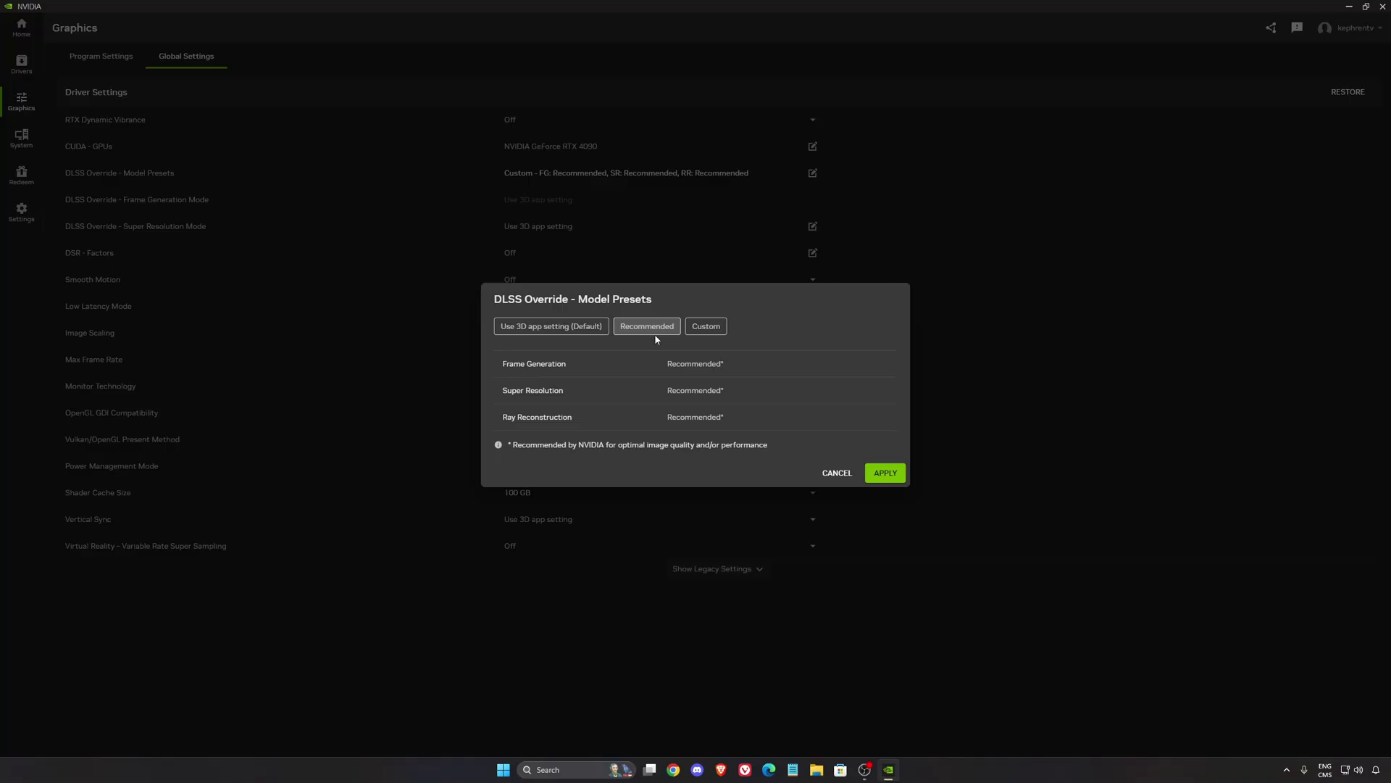
Step: Switch global model presets to Custom, set Super Resolution to Preset M, and apply
click(707, 330)
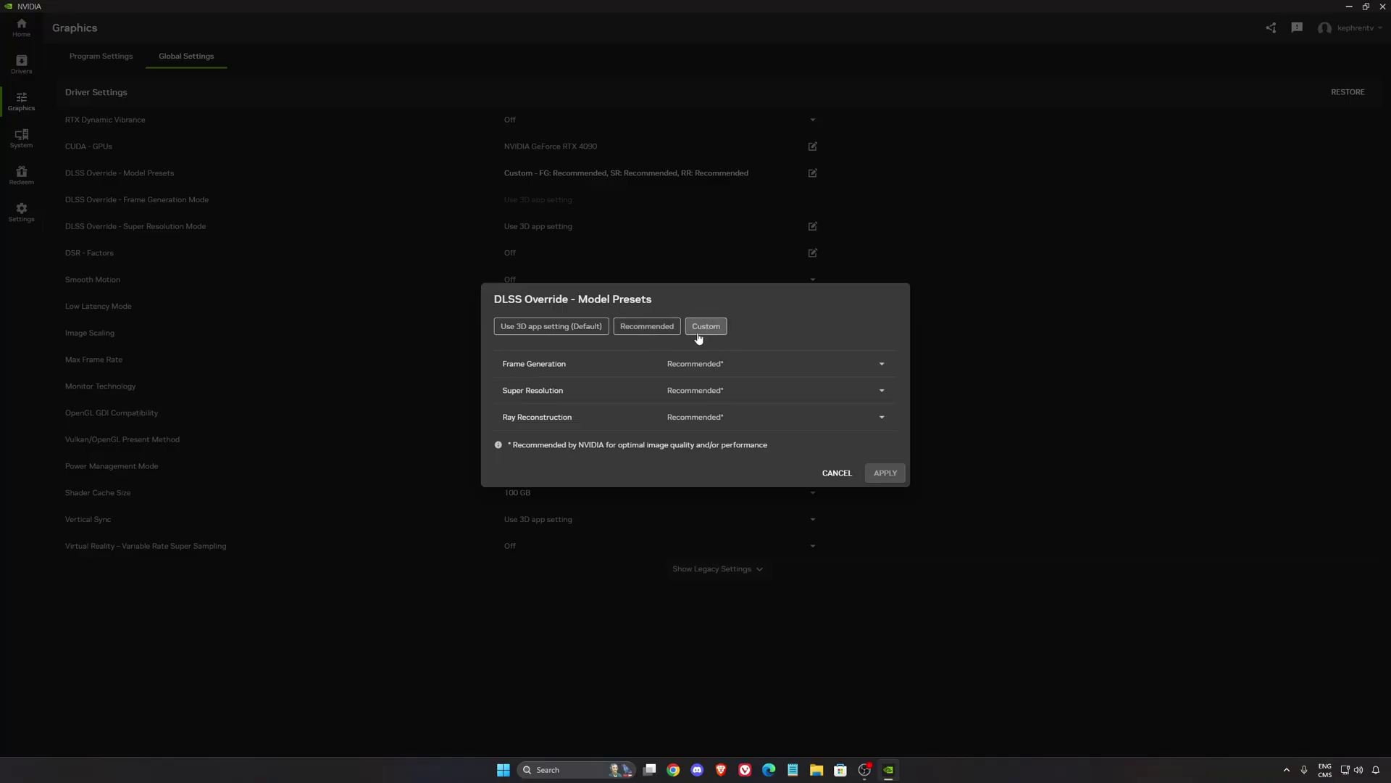
click(728, 392)
scroll(797, 449, down, 2)
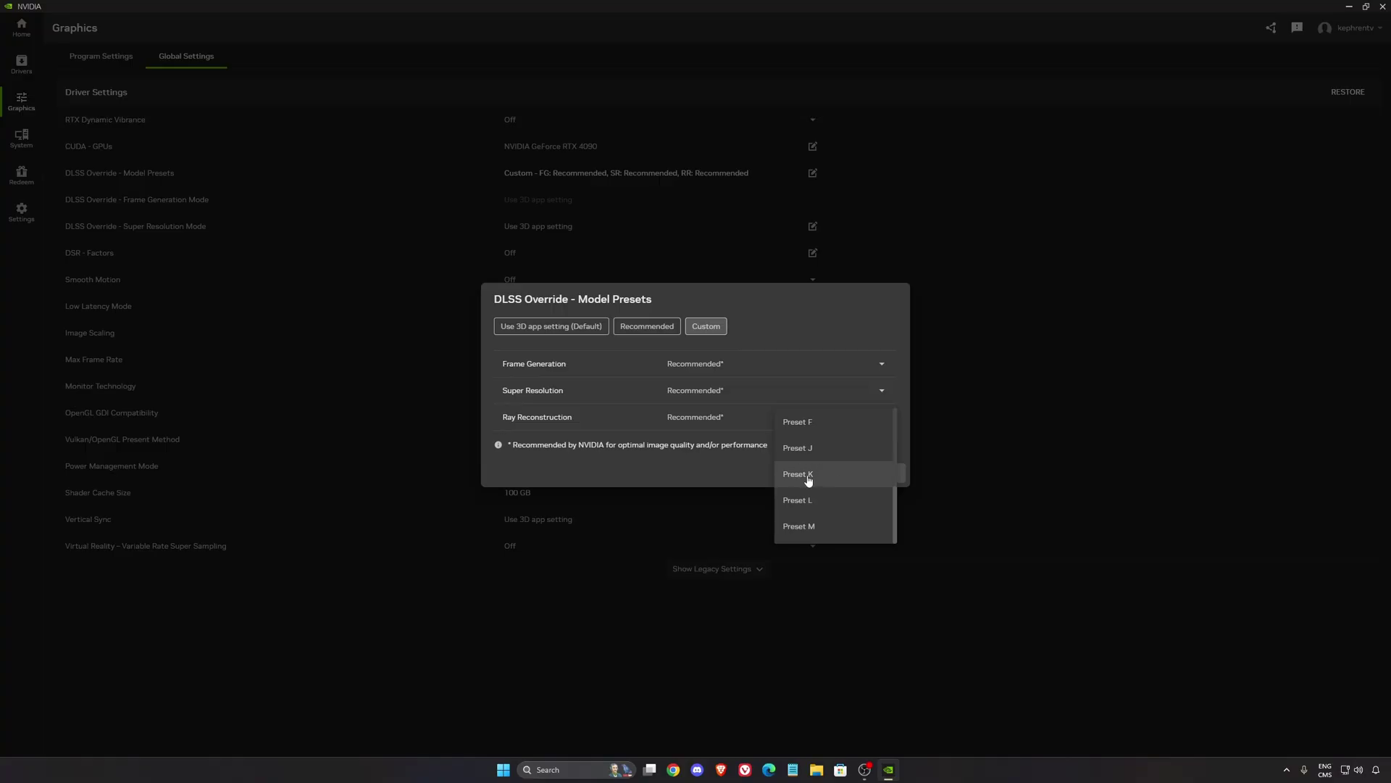
click(710, 429)
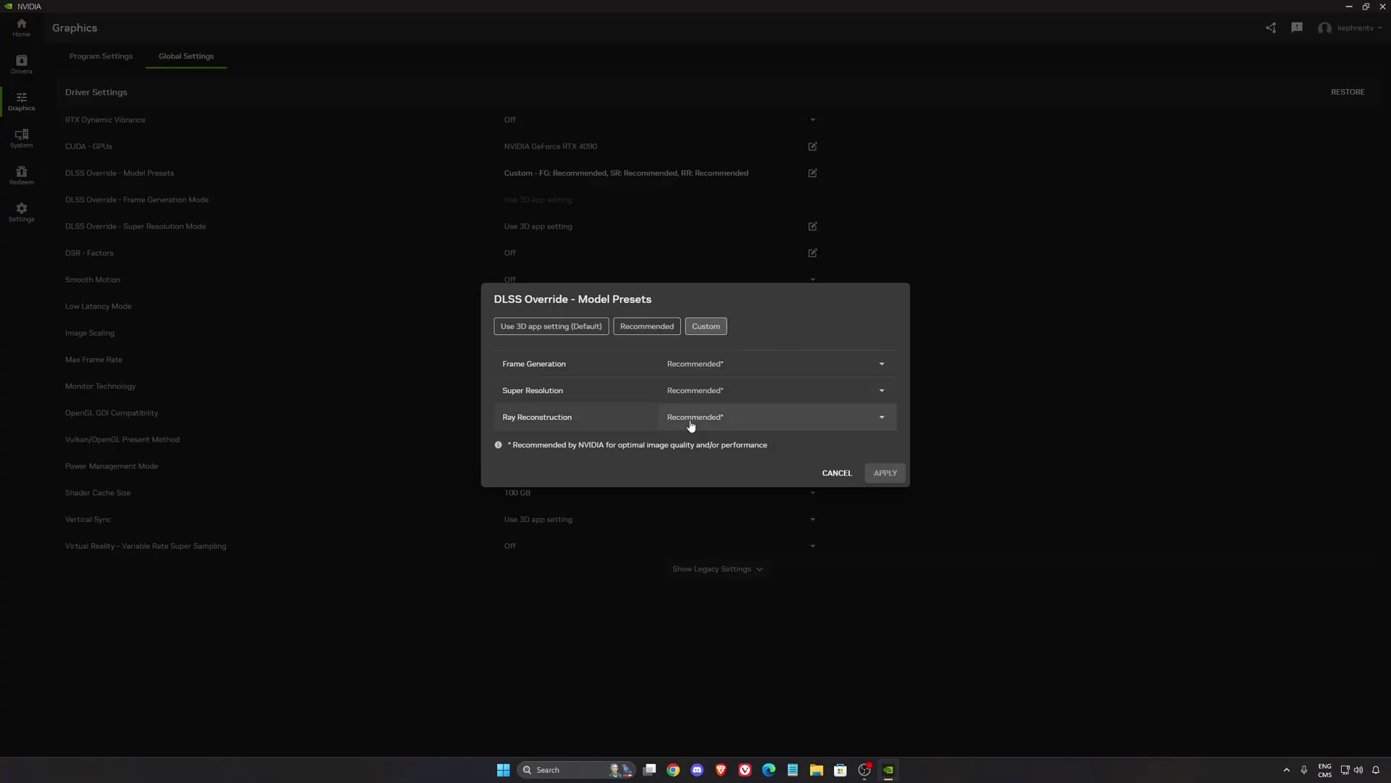
click(740, 395)
scroll(842, 500, down, 2)
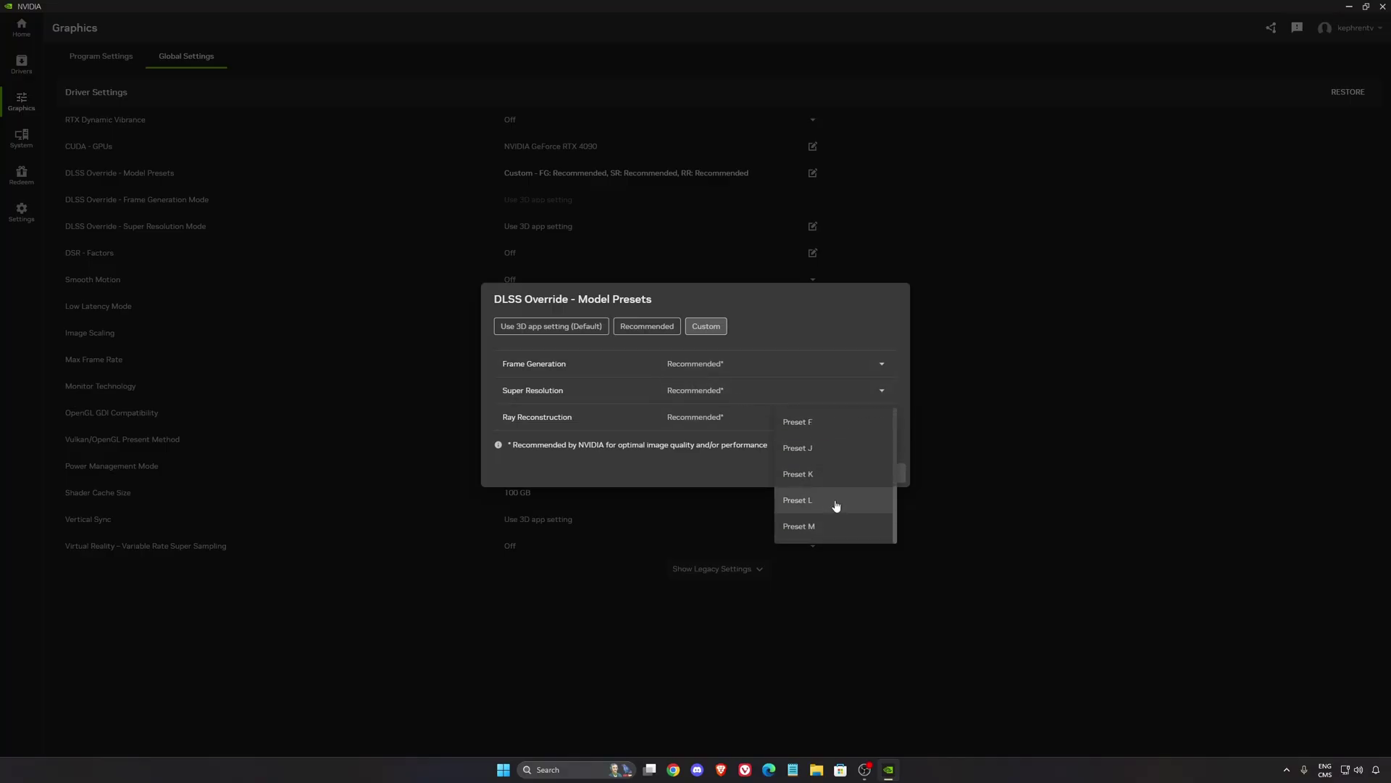
click(827, 532)
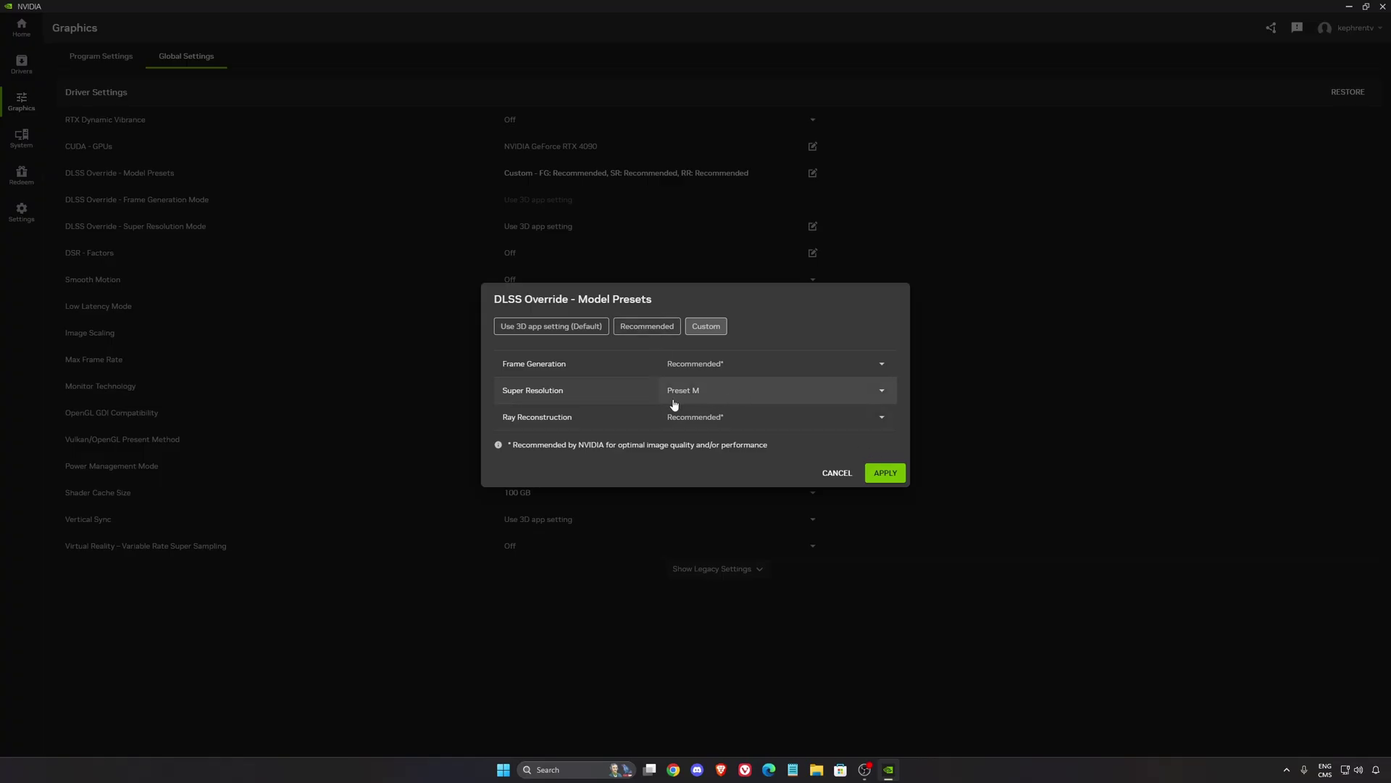
click(884, 473)
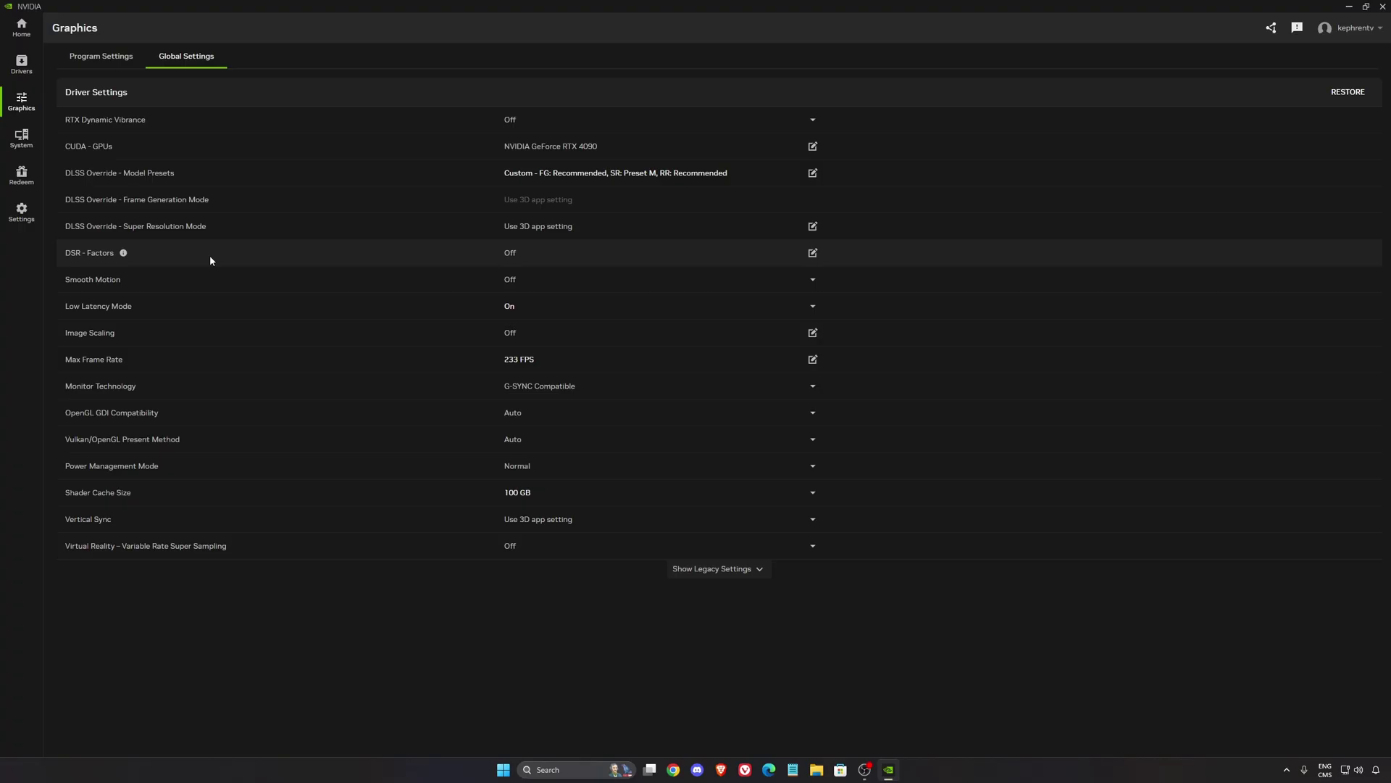
Step: Set the global DLSS Super Resolution Mode override to Quality (67%) and apply it
click(570, 228)
click(642, 391)
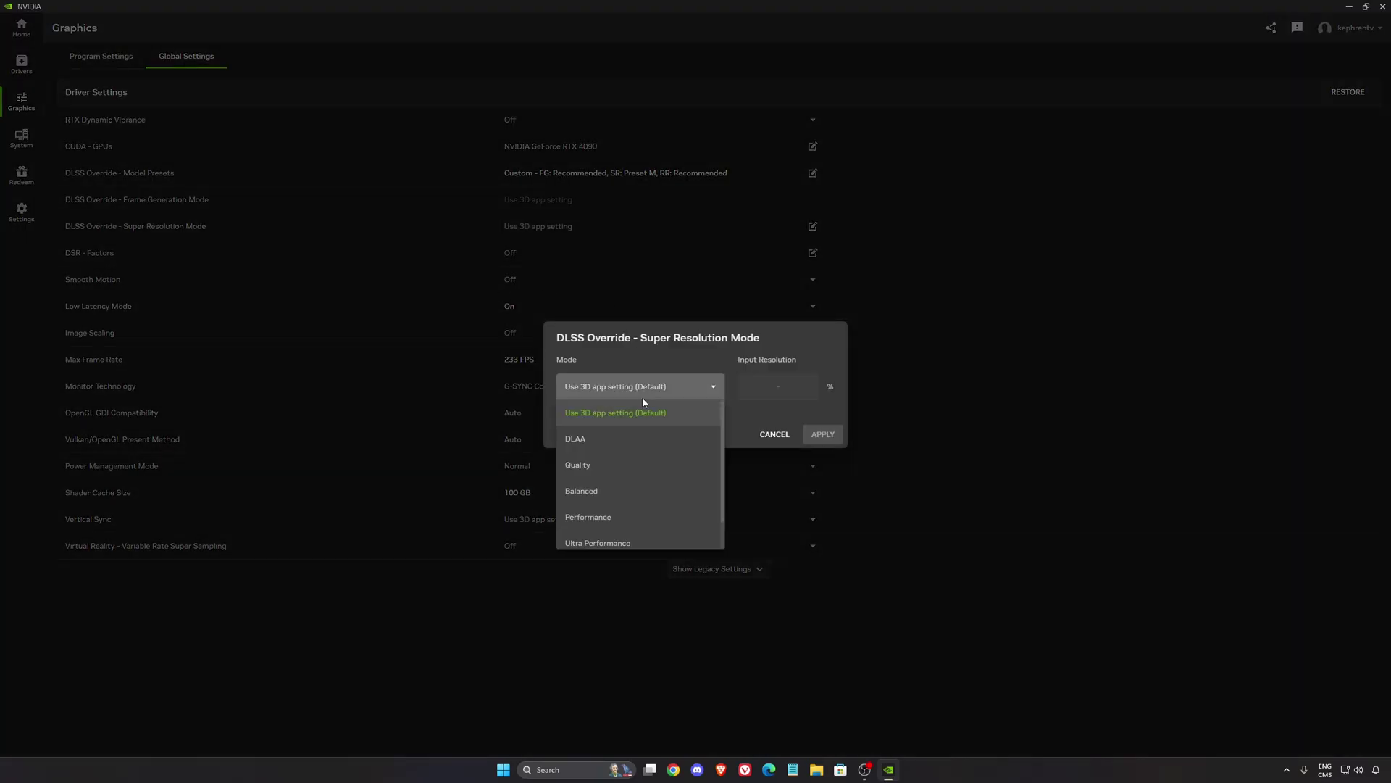
click(589, 463)
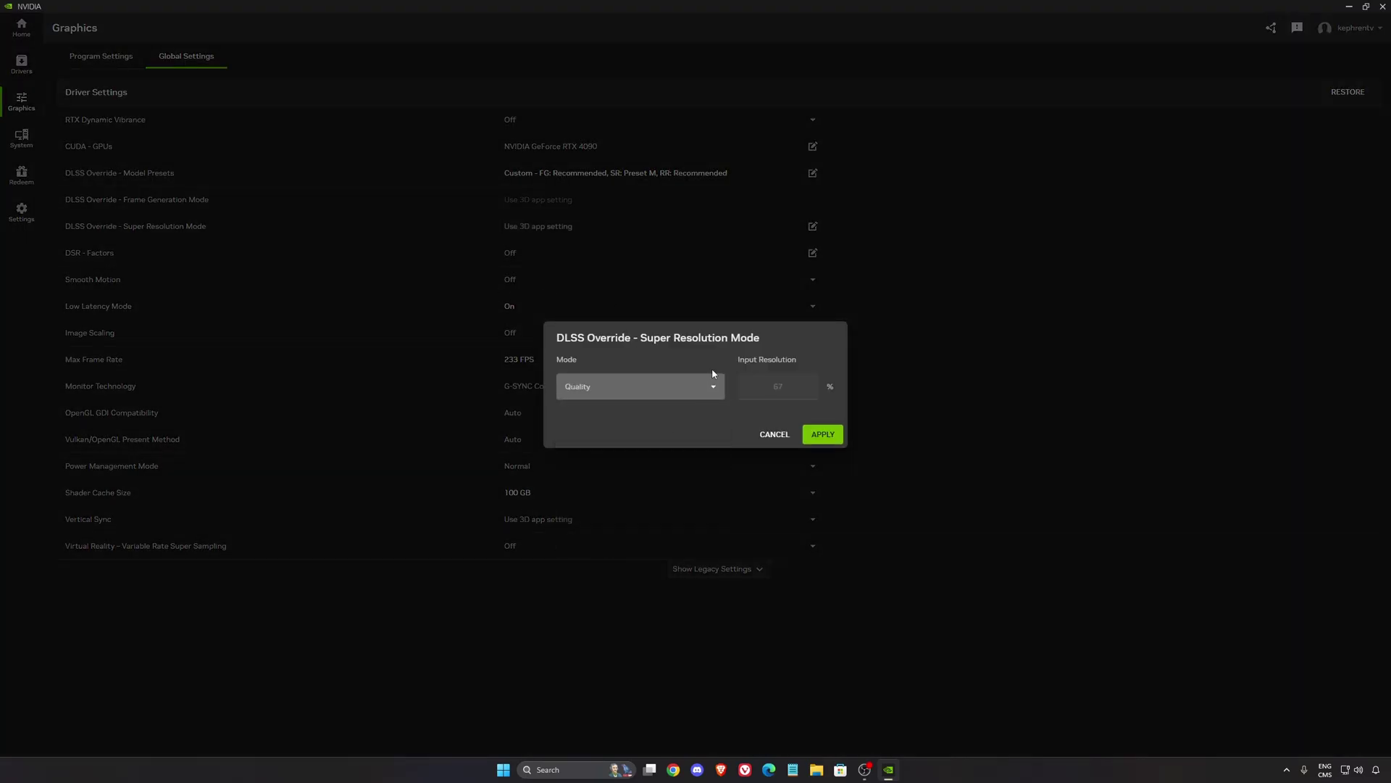
click(822, 433)
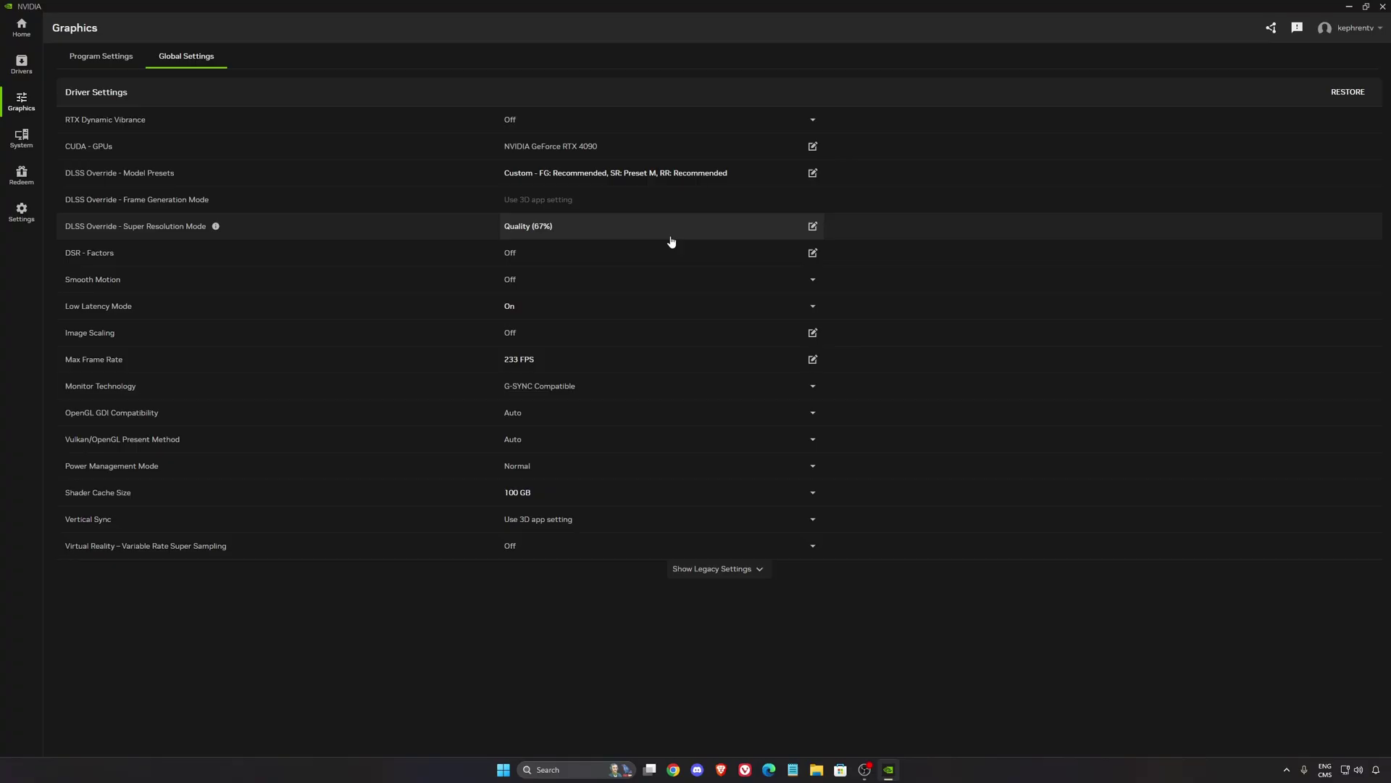
Step: Change the global Super Resolution model preset to Preset K and apply
click(642, 174)
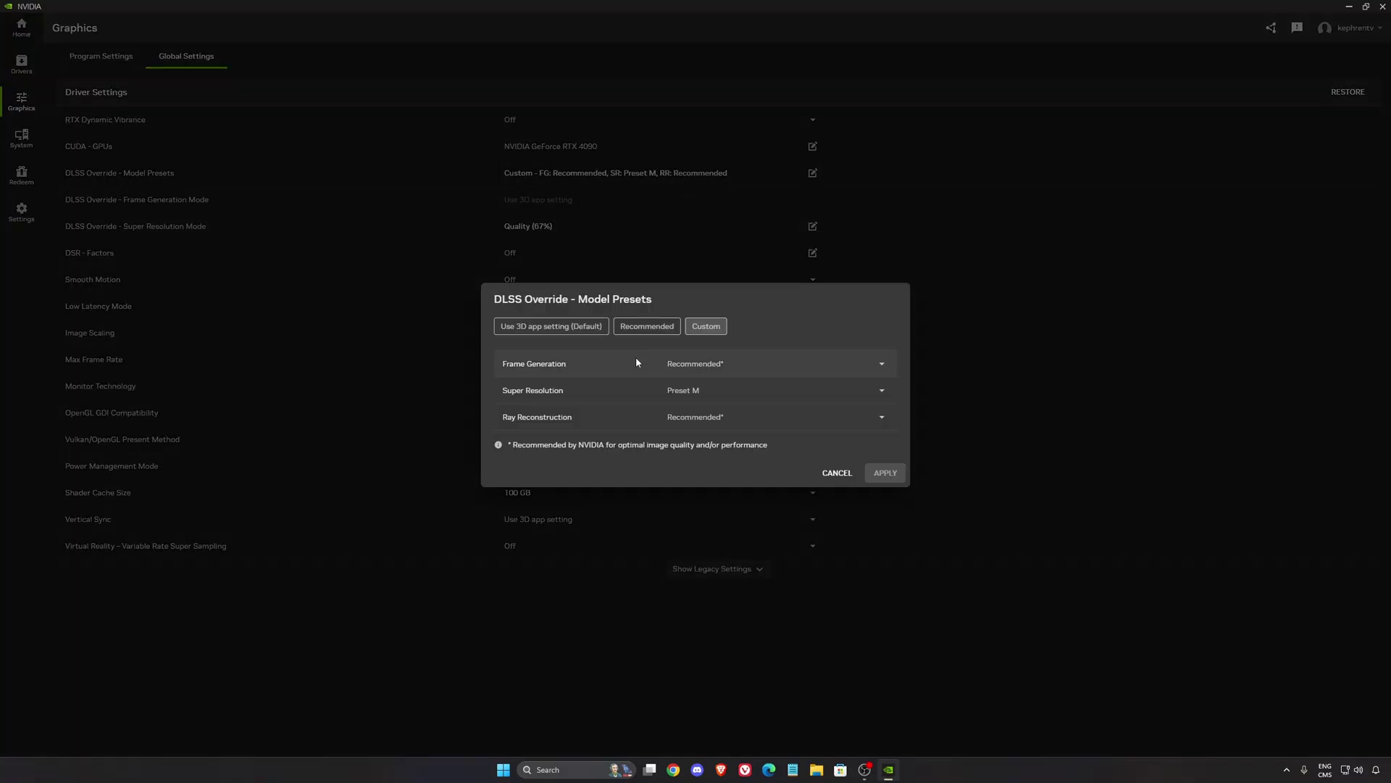
click(712, 398)
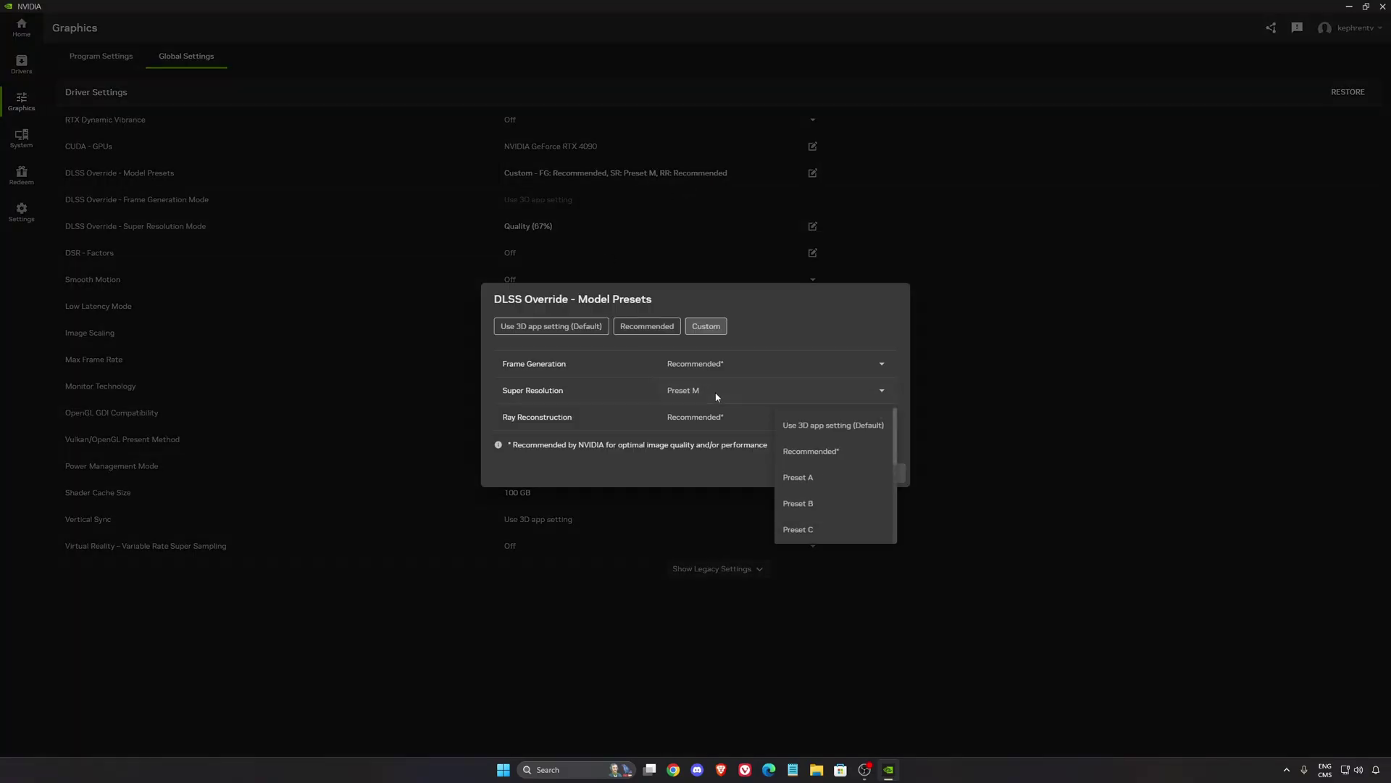
click(834, 459)
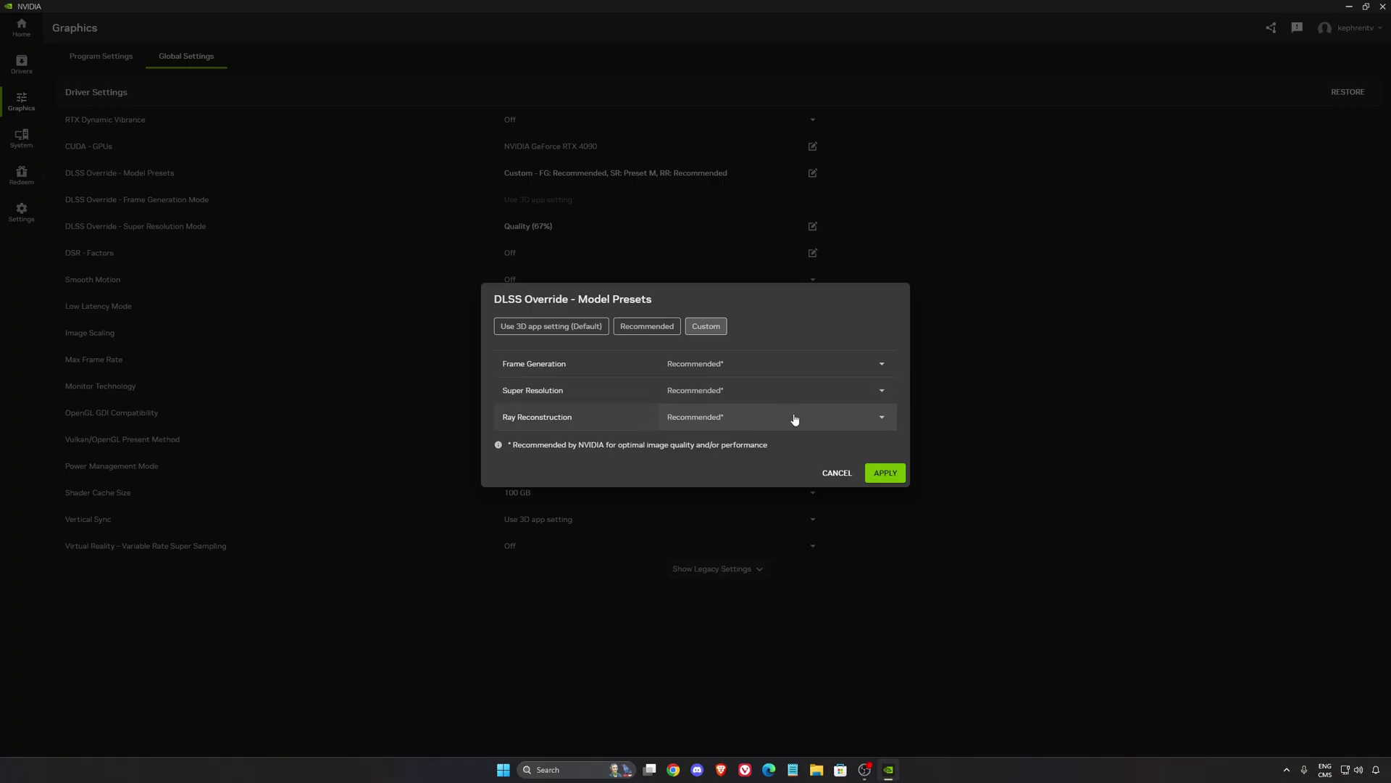
click(740, 392)
scroll(833, 478, down, 3)
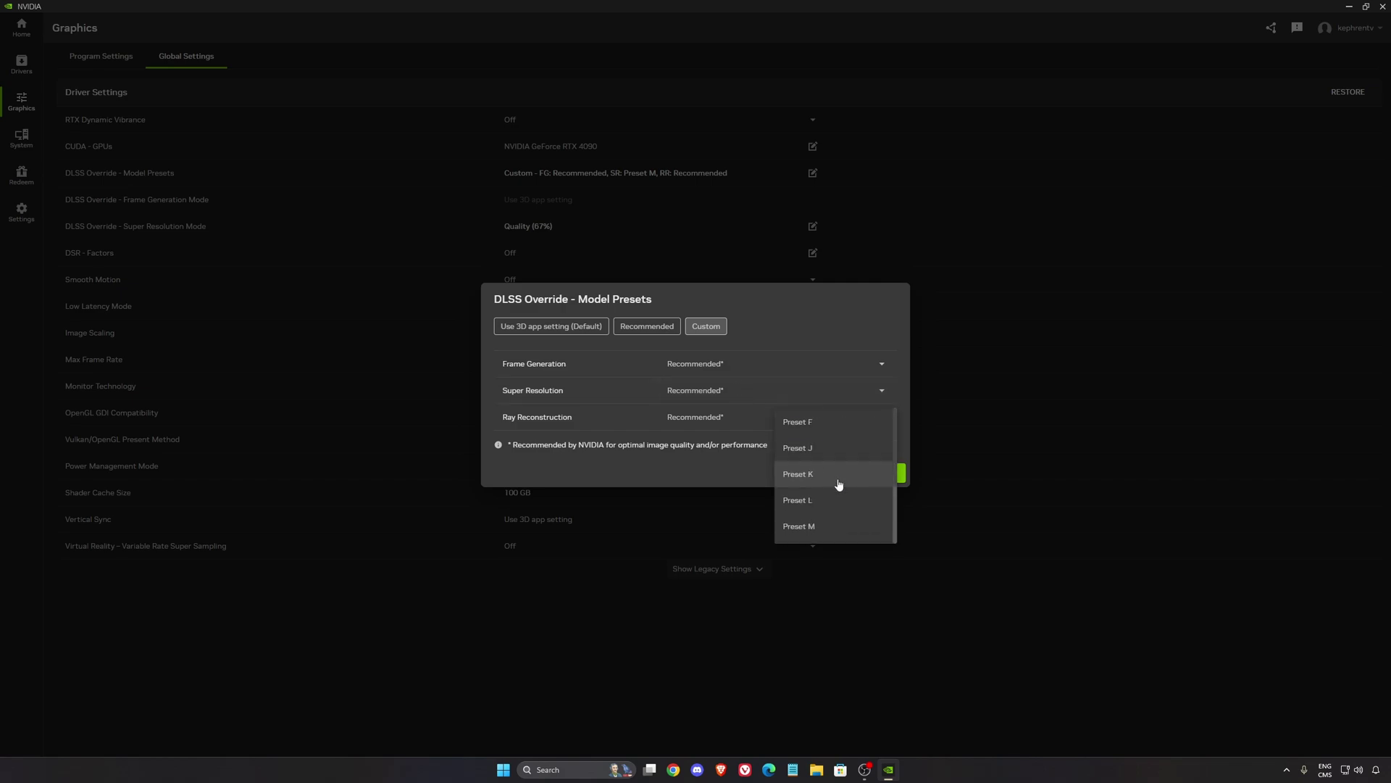
click(833, 478)
click(885, 472)
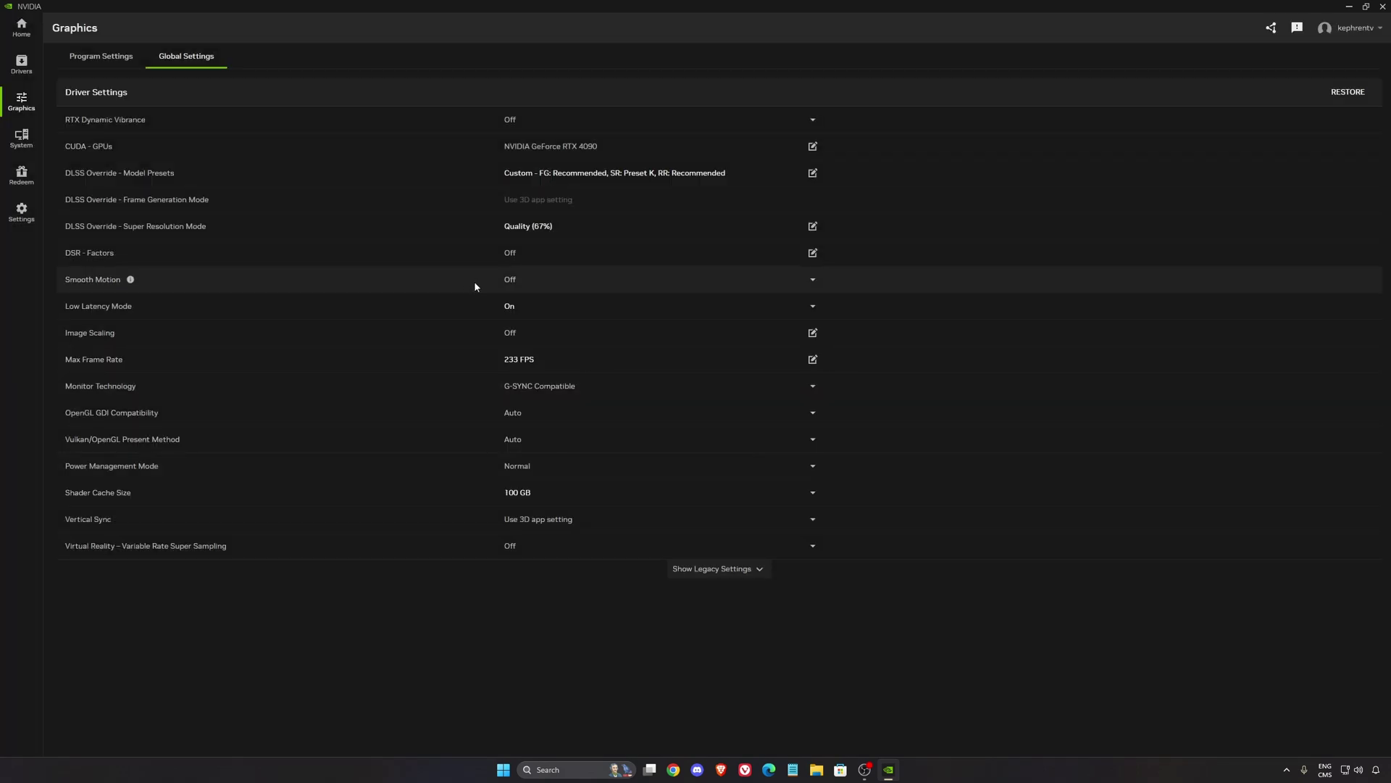
Step: Set DLSS Super Resolution Mode to Use 3D app setting and apply
click(605, 225)
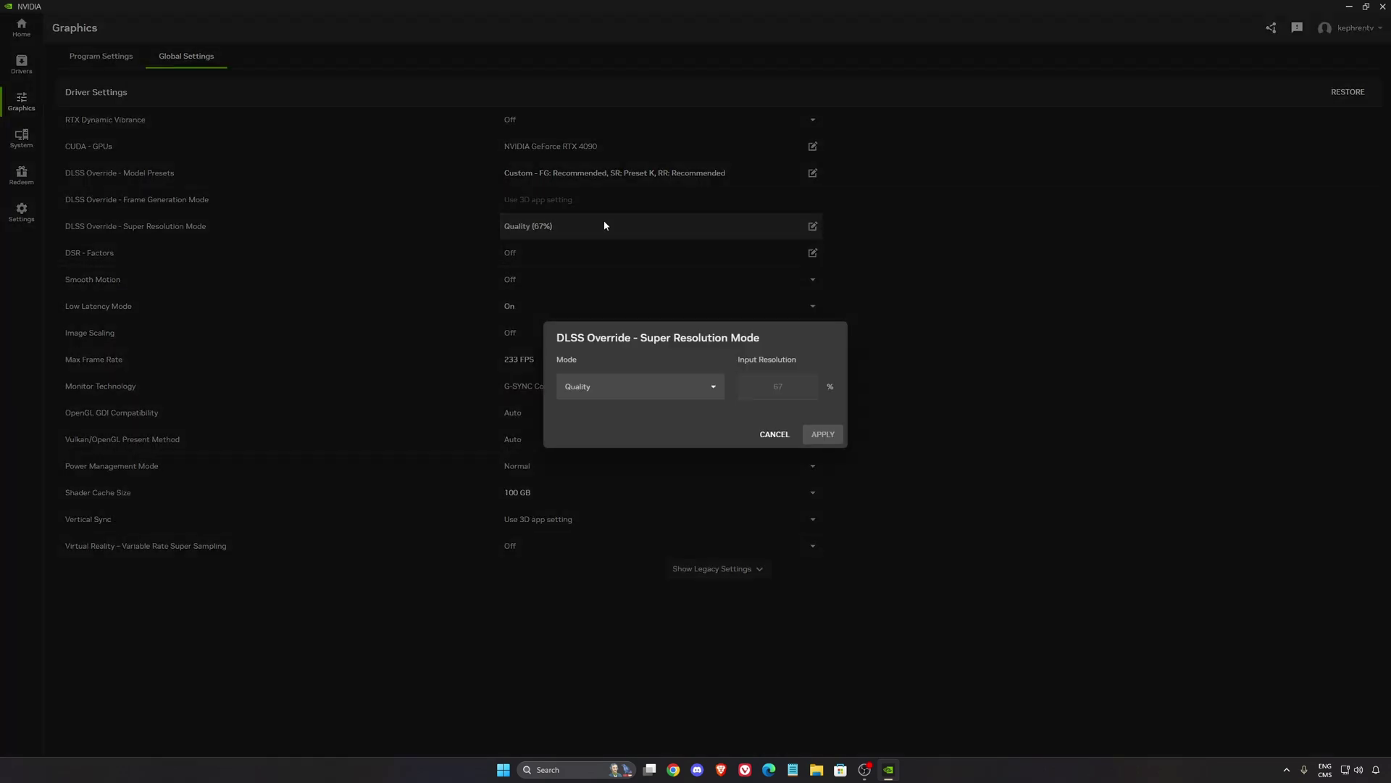
click(652, 391)
scroll(623, 456, down, 1)
scroll(623, 464, up, 1)
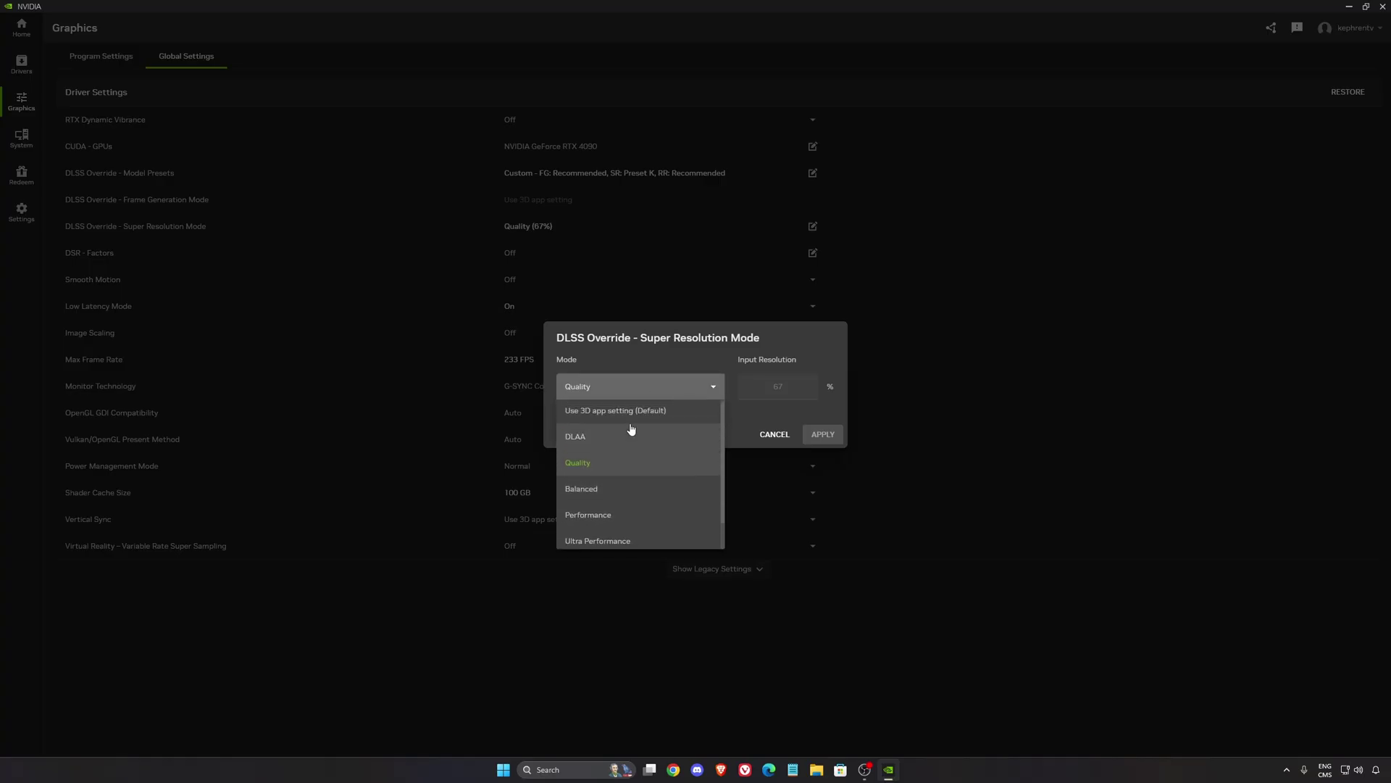
click(632, 412)
click(823, 435)
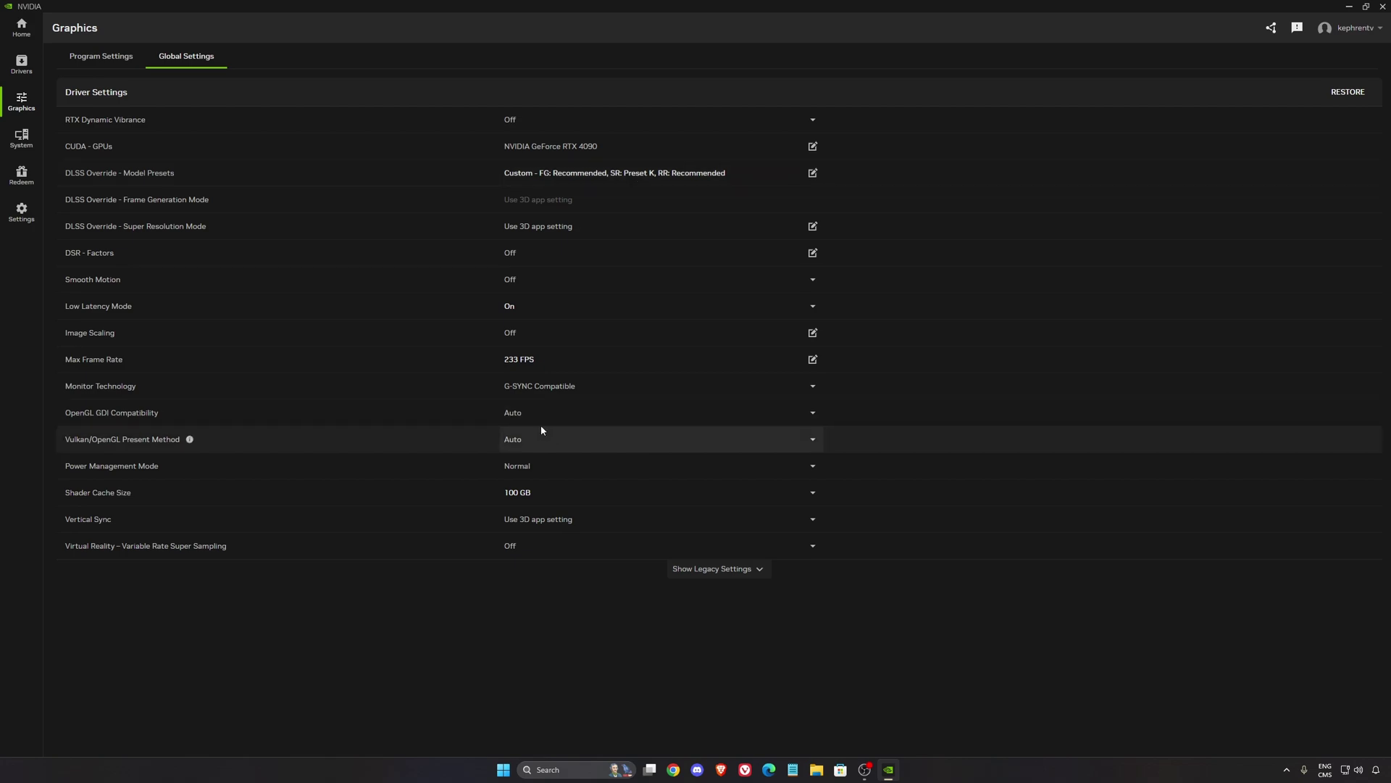
Step: Return the Super Resolution model preset to Recommended and apply
click(667, 175)
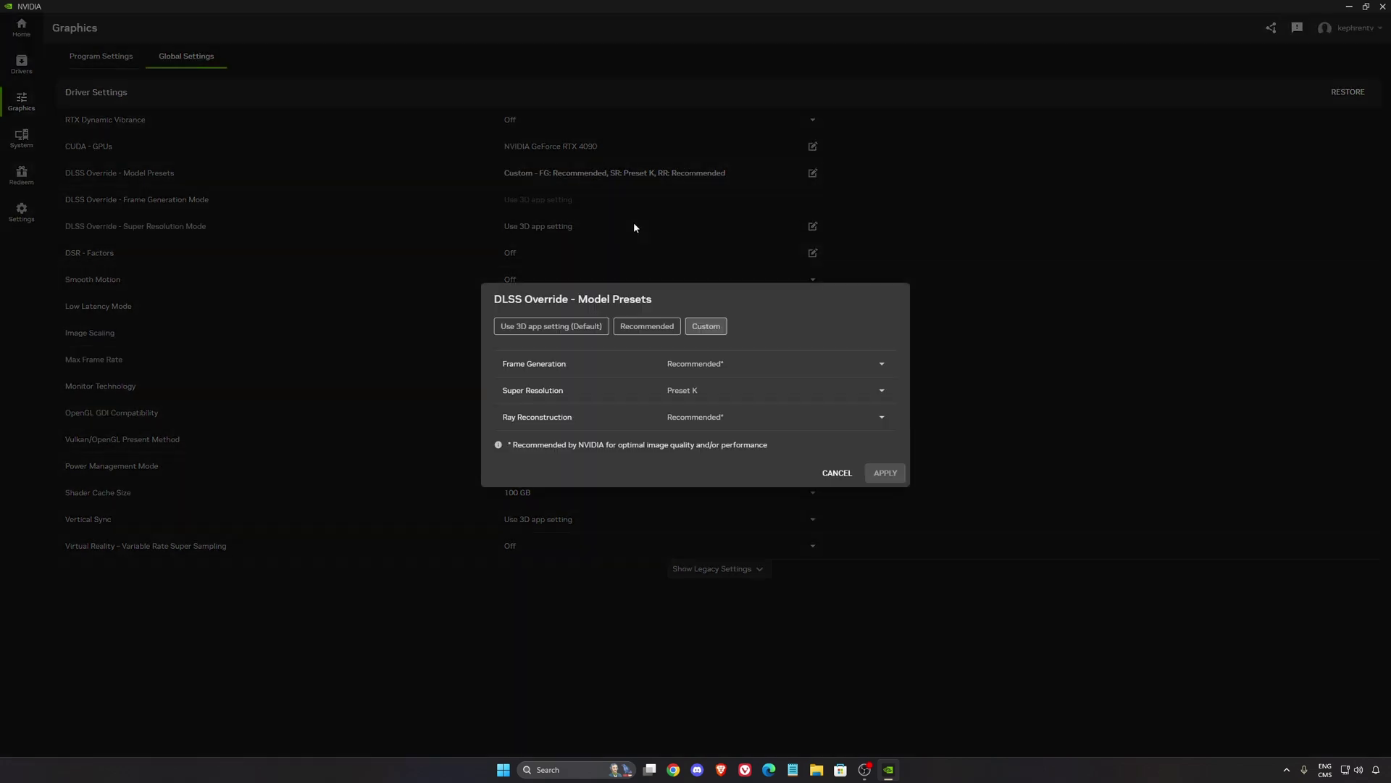
click(722, 391)
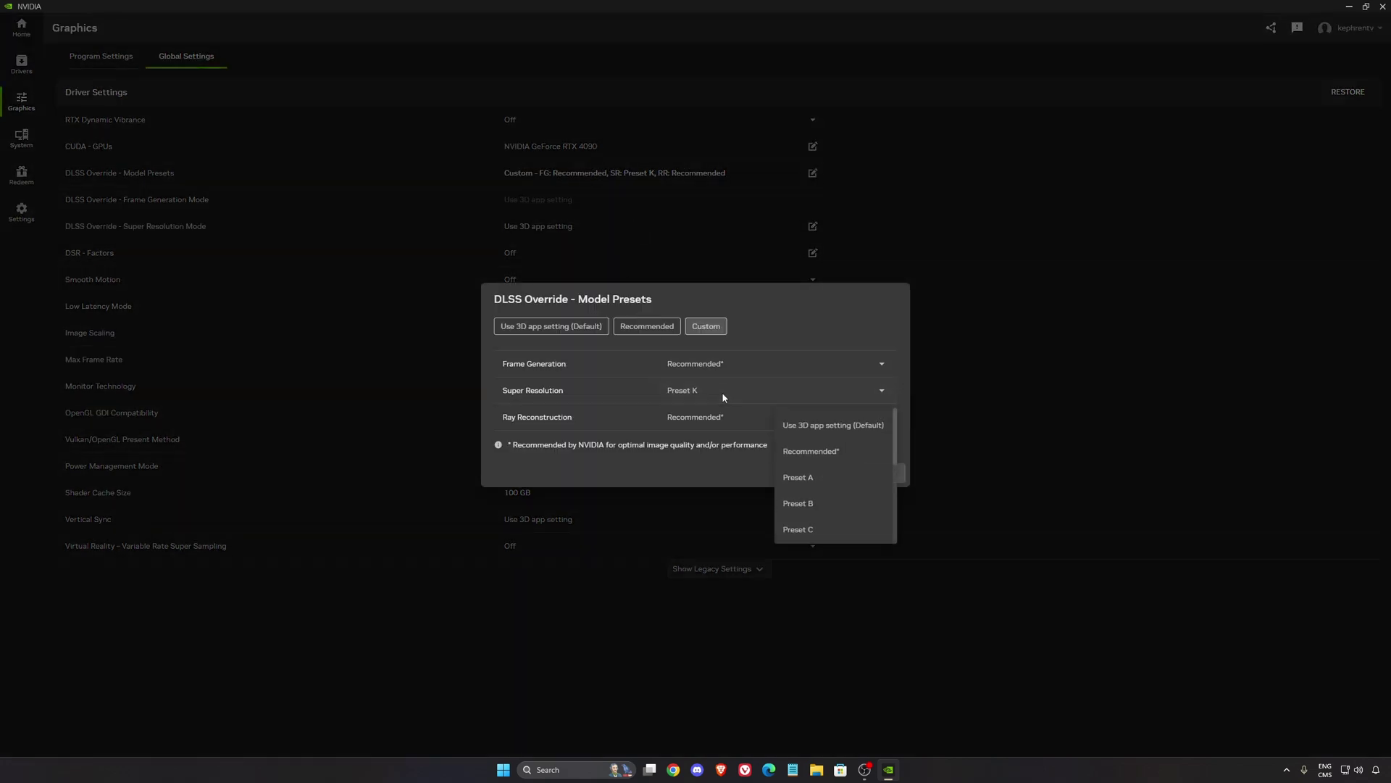
click(827, 427)
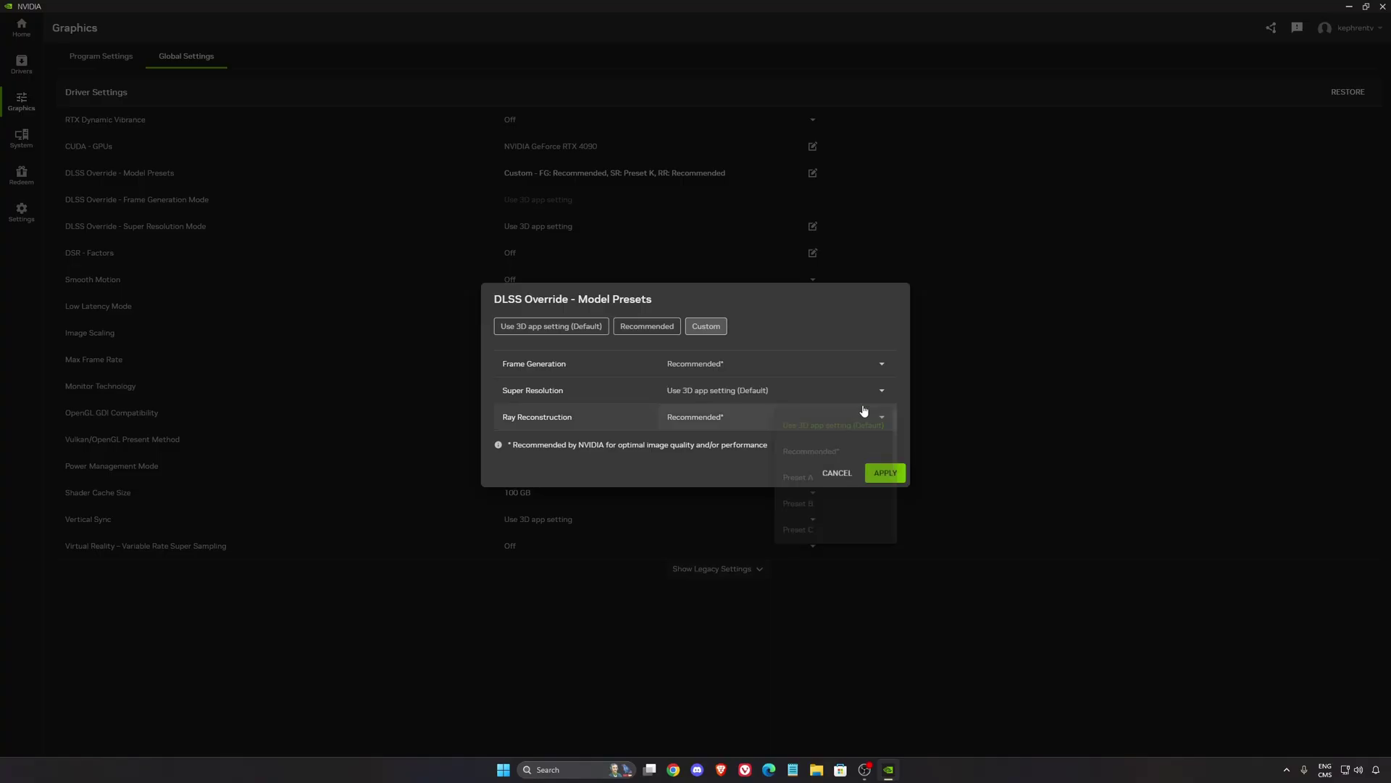
click(745, 389)
click(815, 452)
click(885, 471)
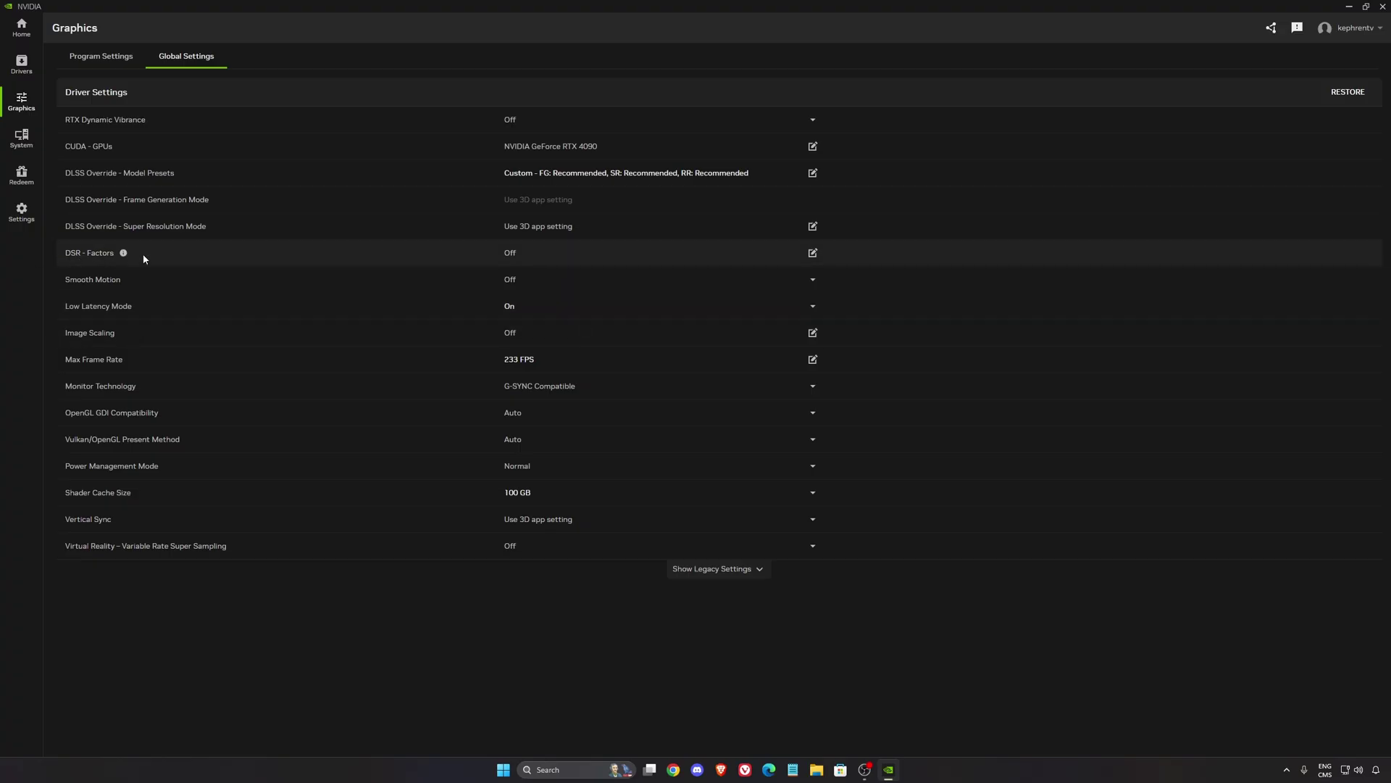
click(615, 252)
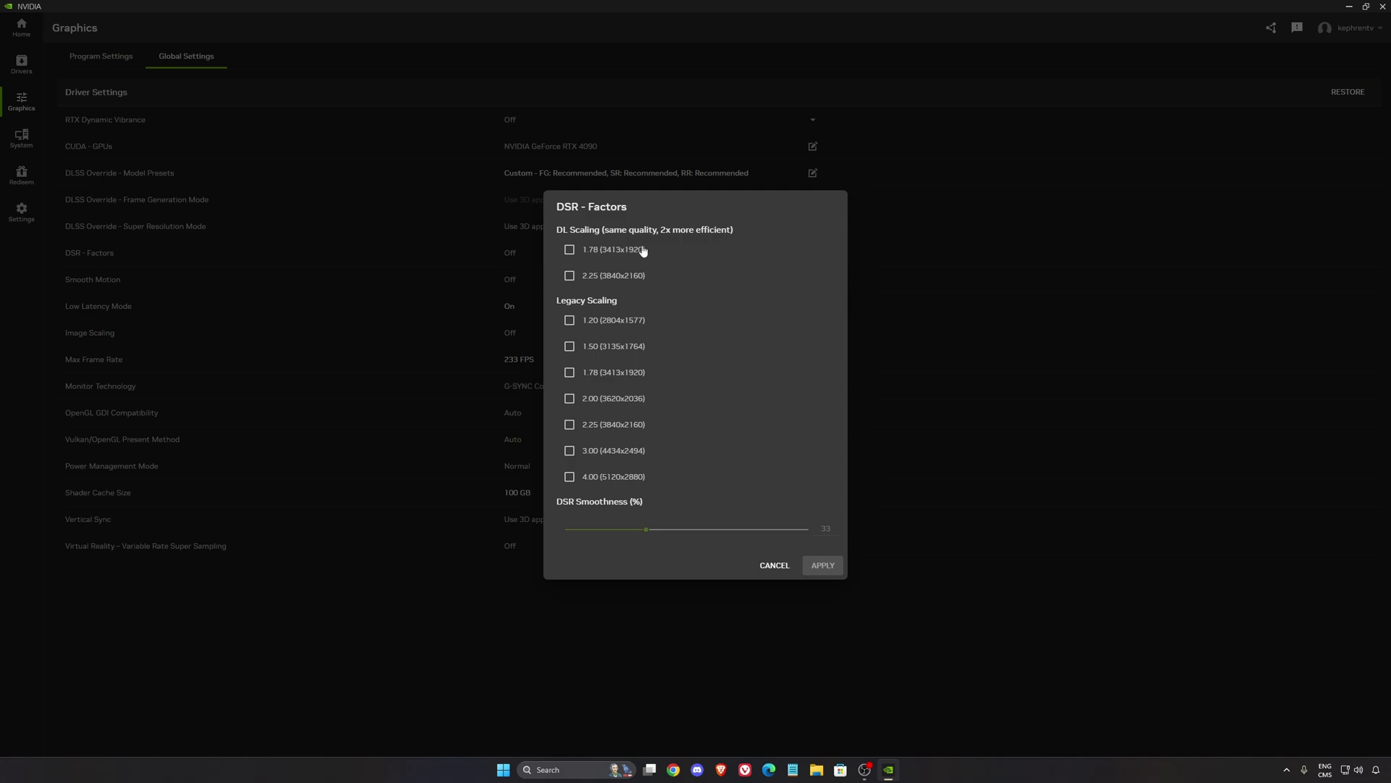
click(776, 566)
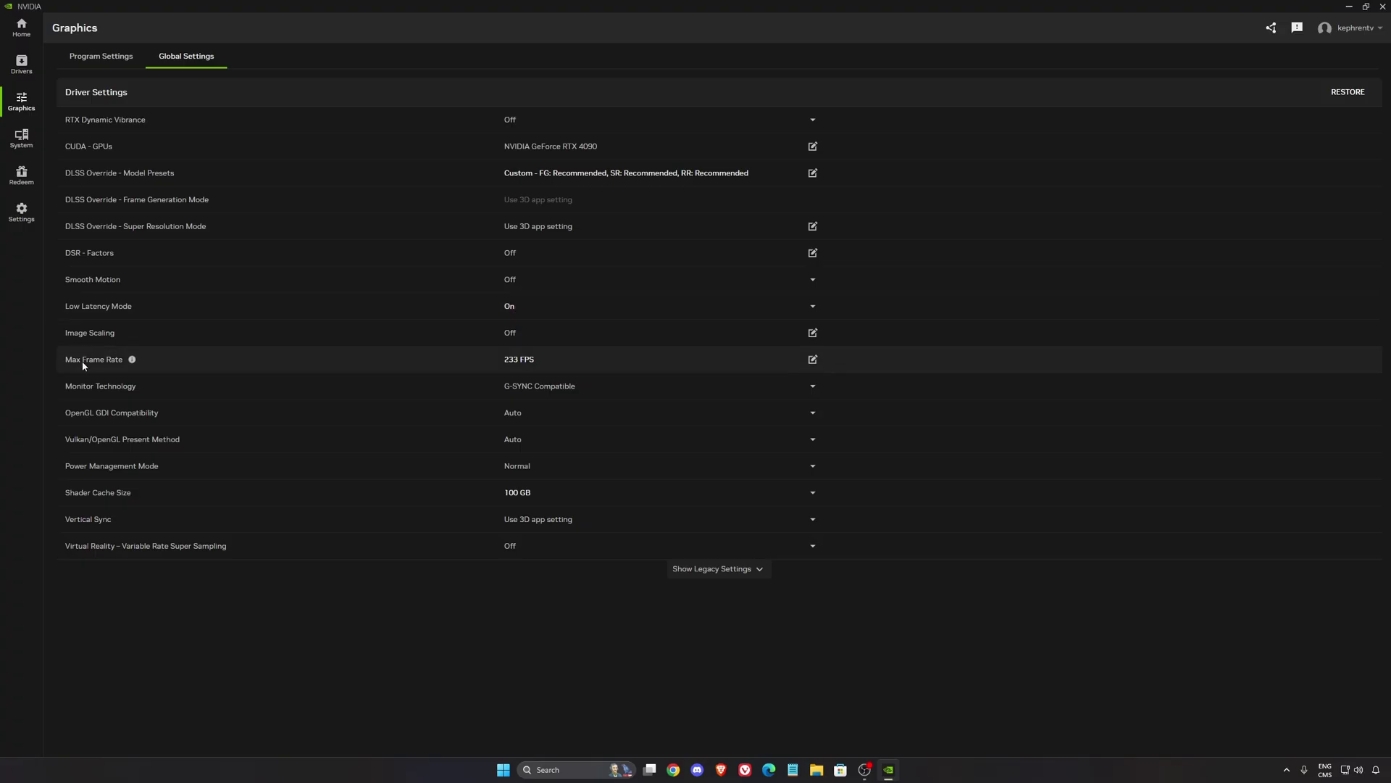
click(575, 366)
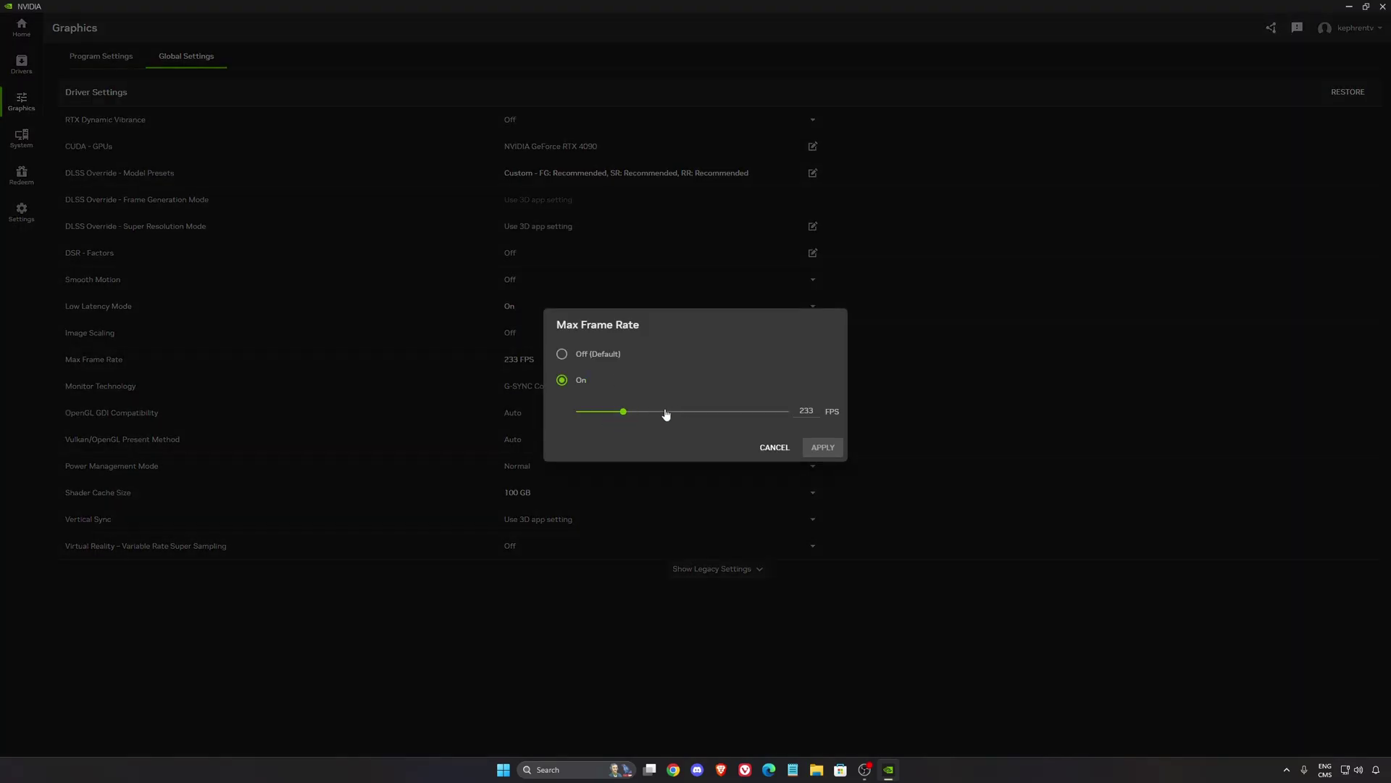
click(775, 448)
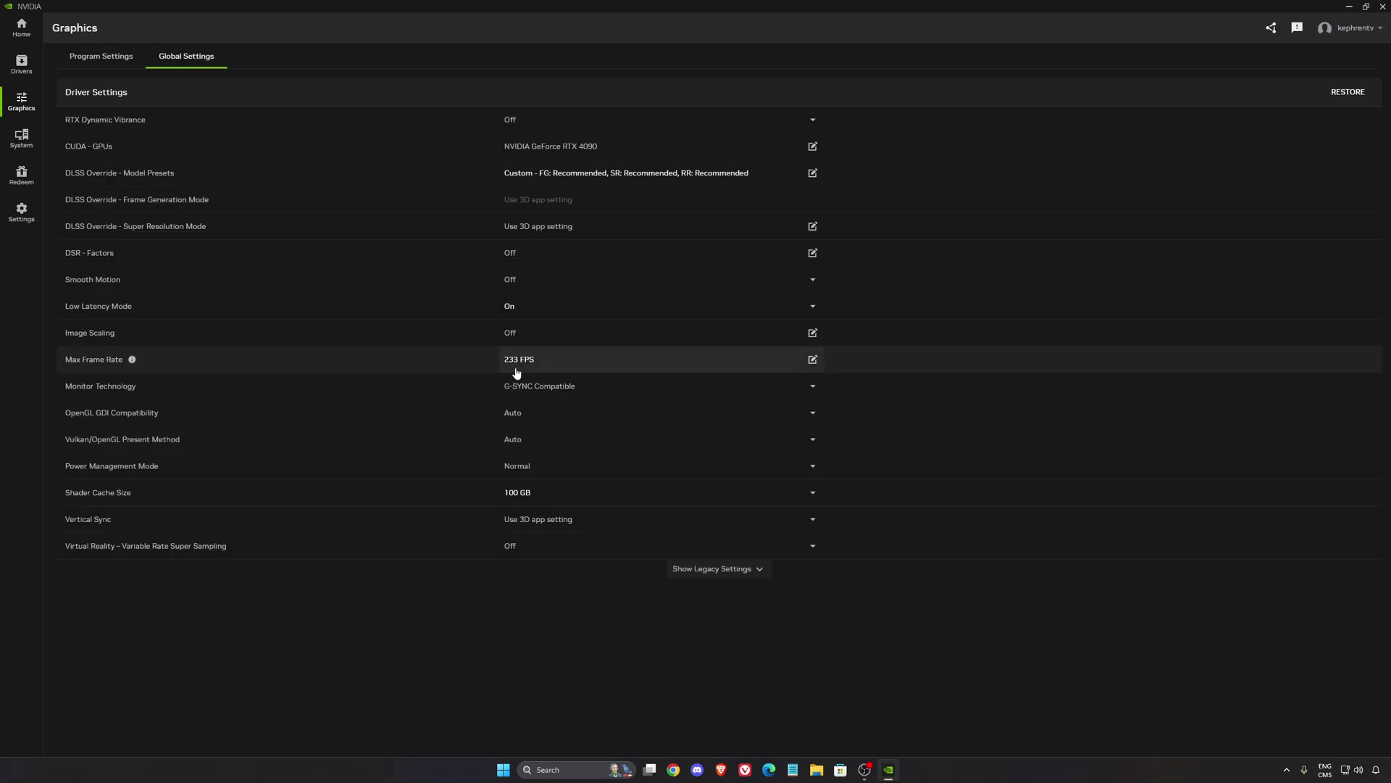
click(566, 394)
click(555, 394)
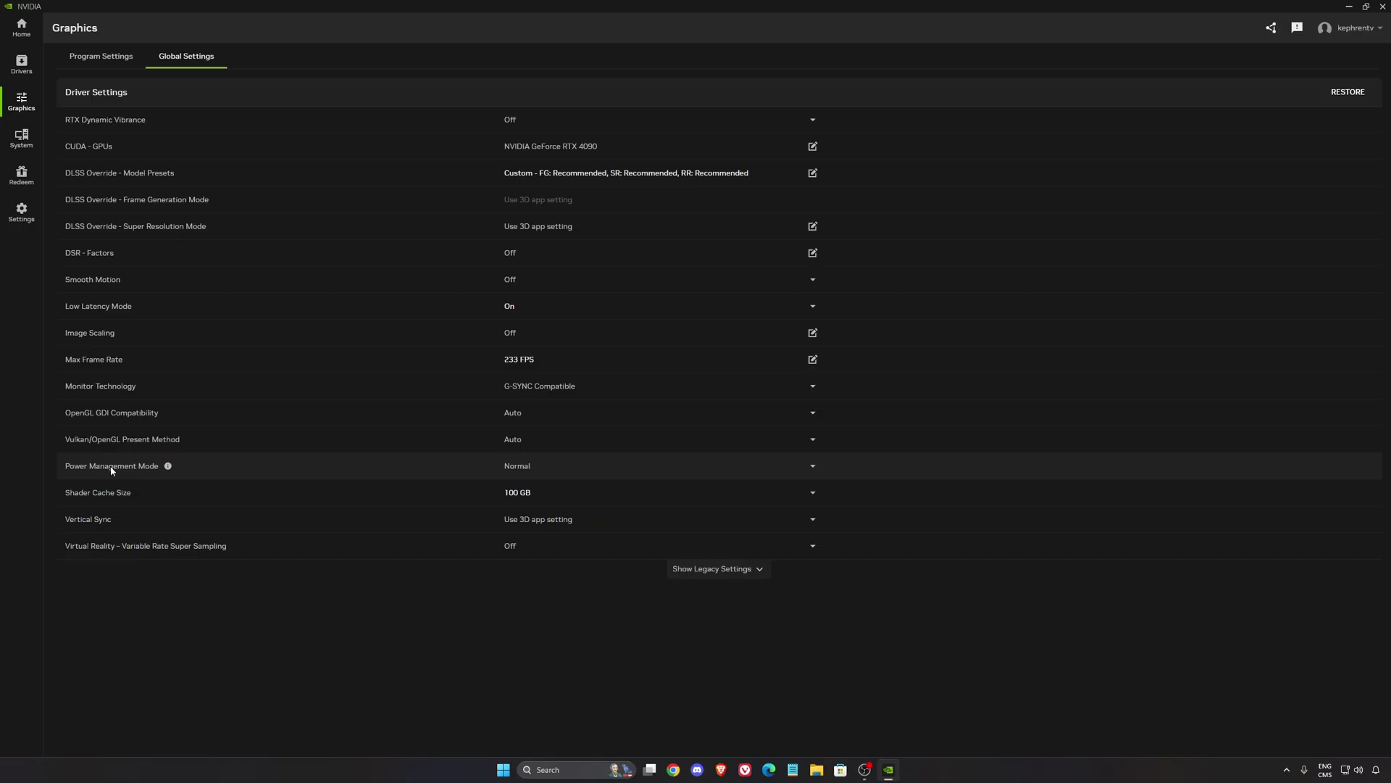
Step: Keep Power Management Mode at Normal (Default) and list the Shader Cache Size options
click(594, 471)
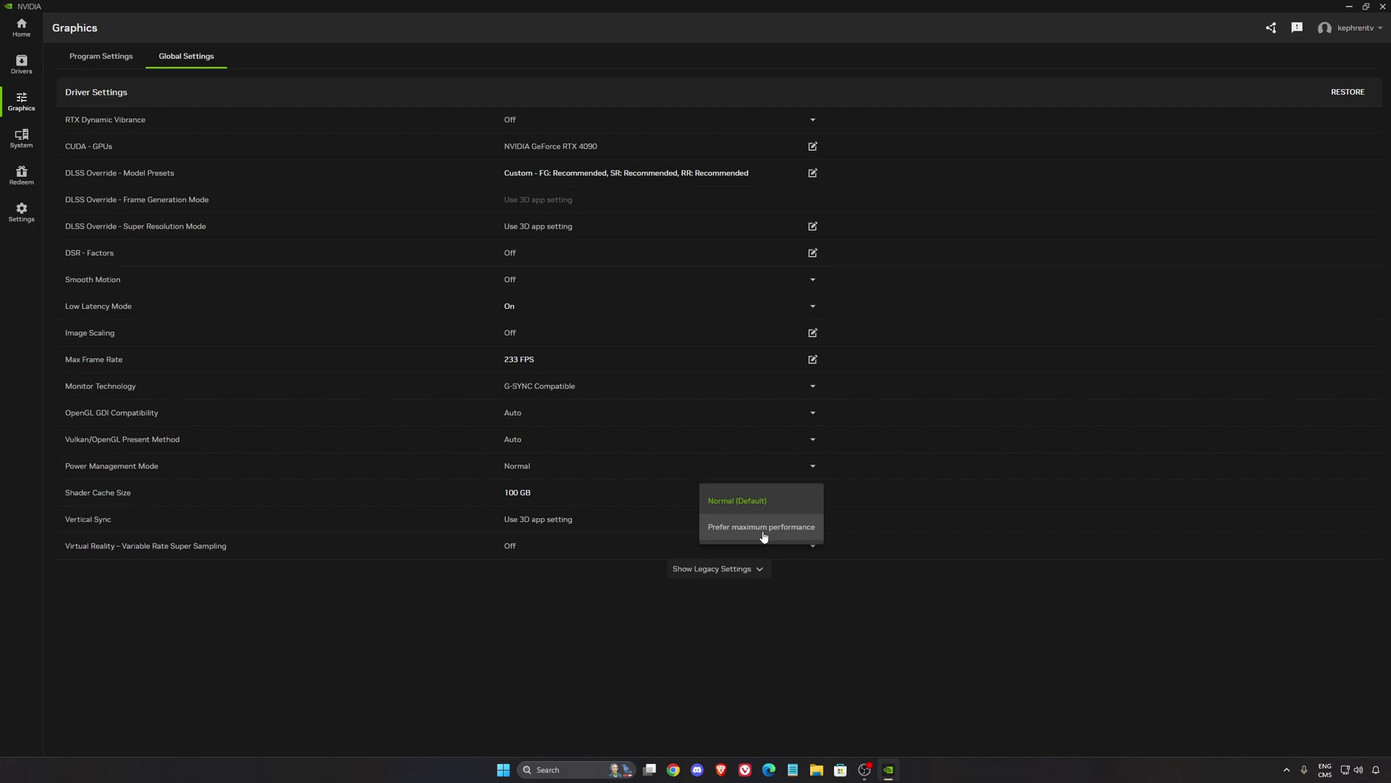
click(724, 502)
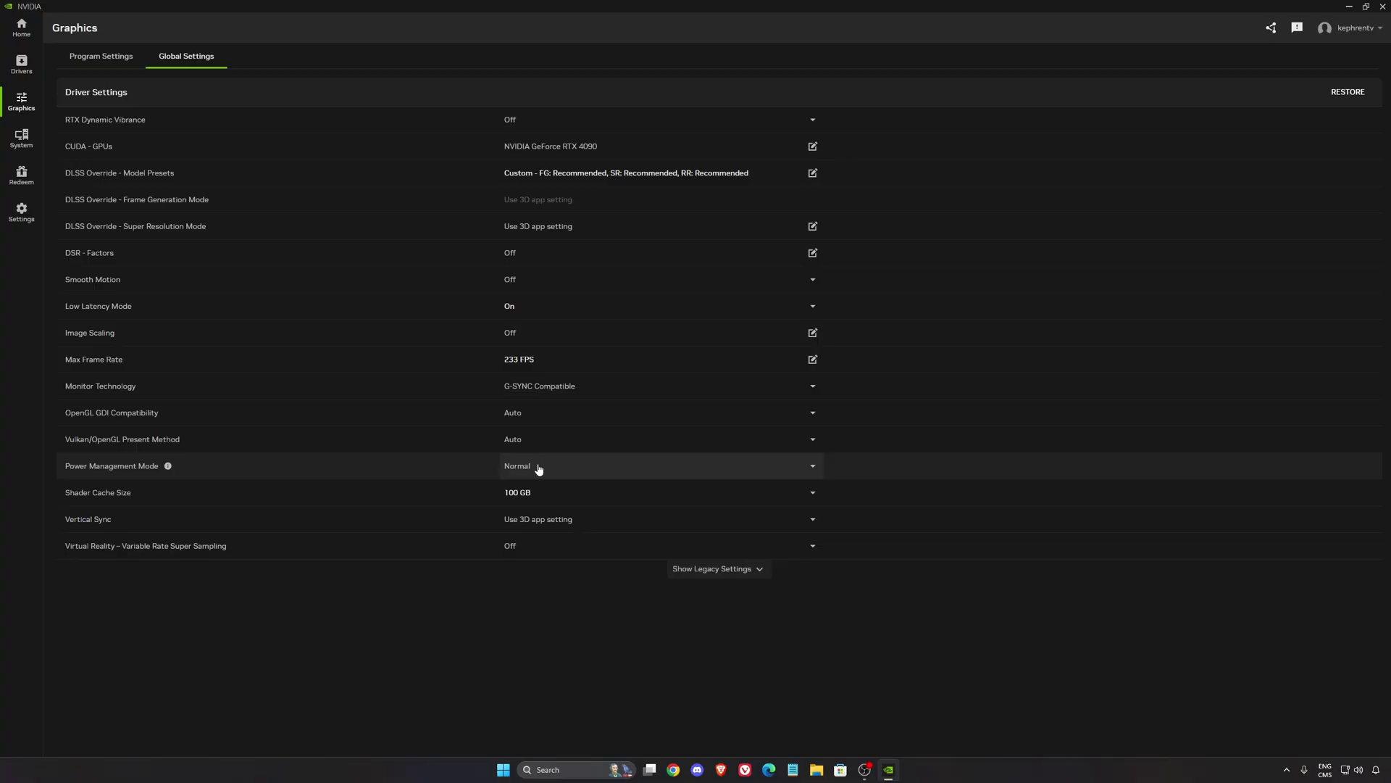
click(563, 495)
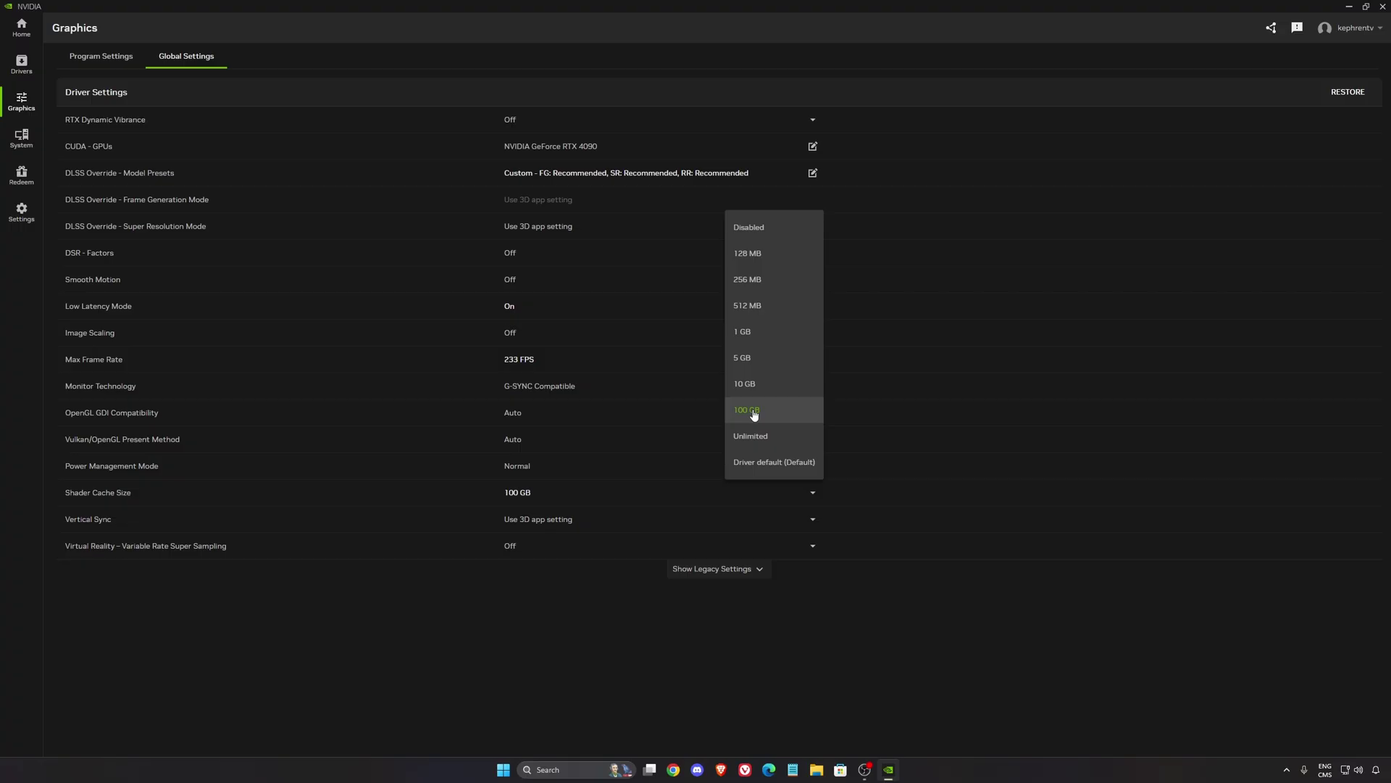
Step: Close the Shader Cache Size list, leaving it at 100 GB
click(561, 568)
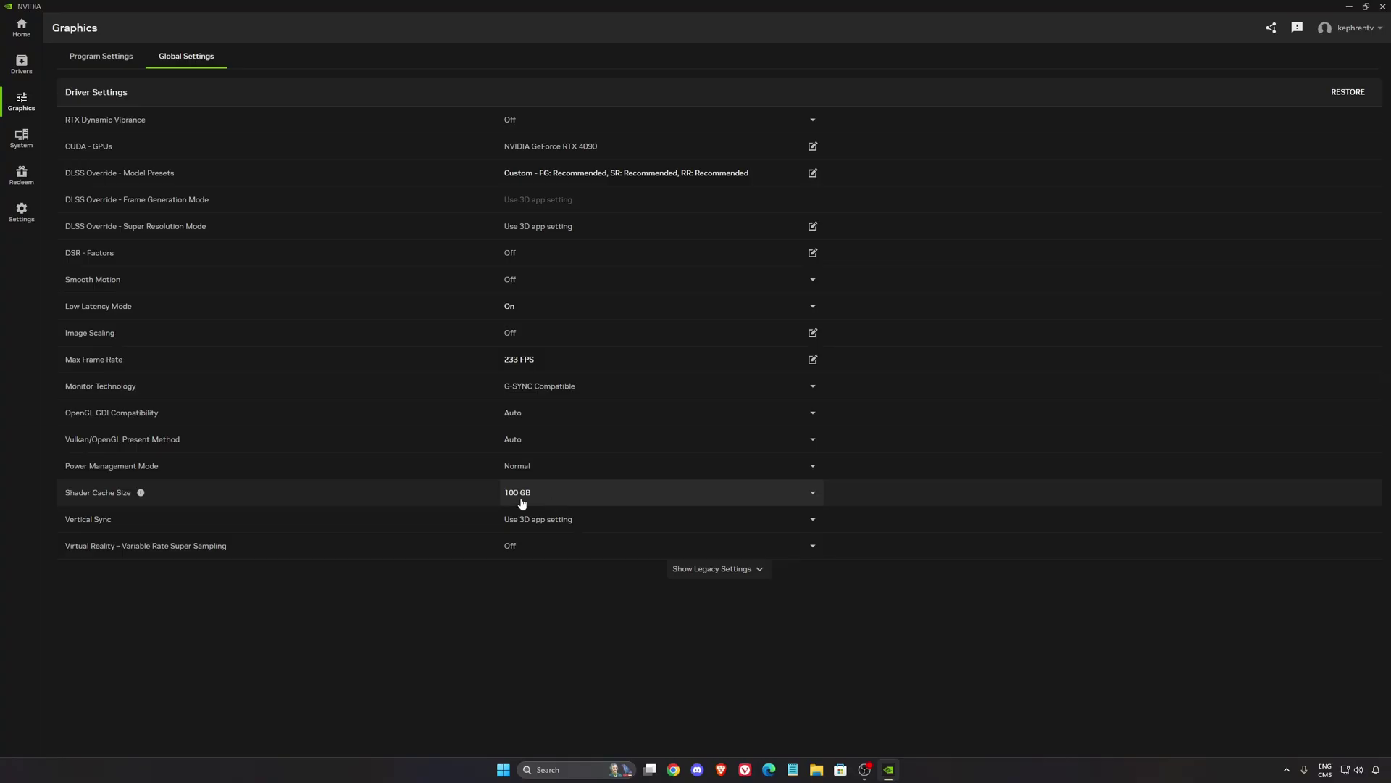
Step: On the System display page, review the G-SYNC settings without changing them
click(22, 138)
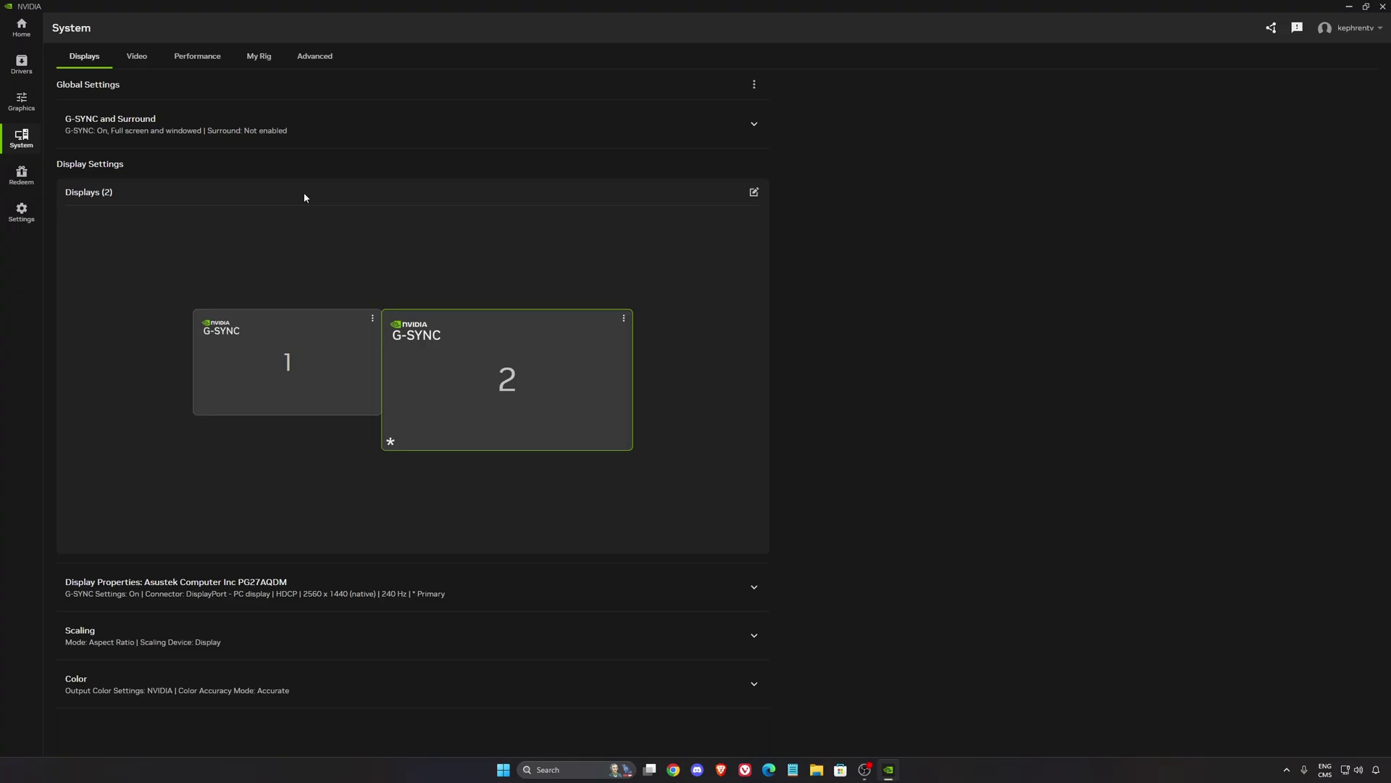
click(248, 133)
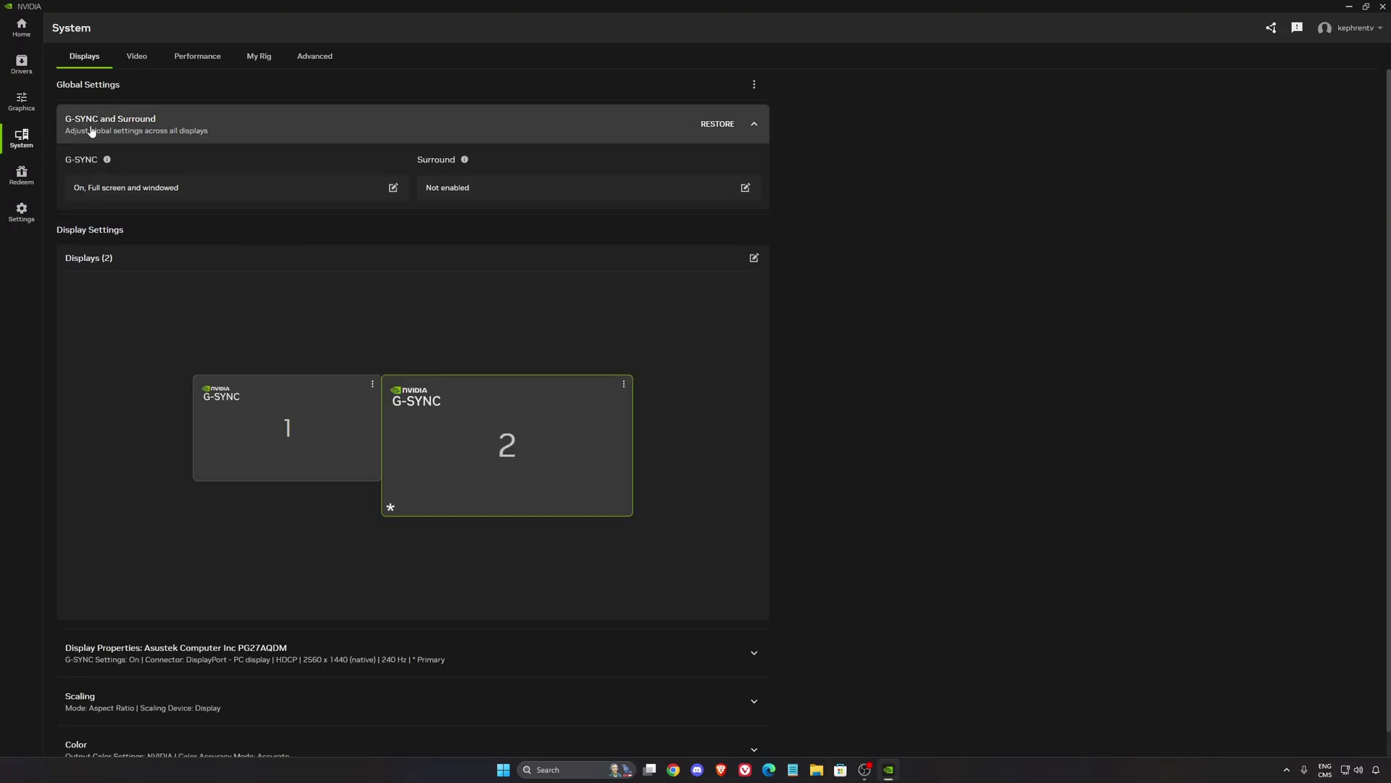
click(197, 188)
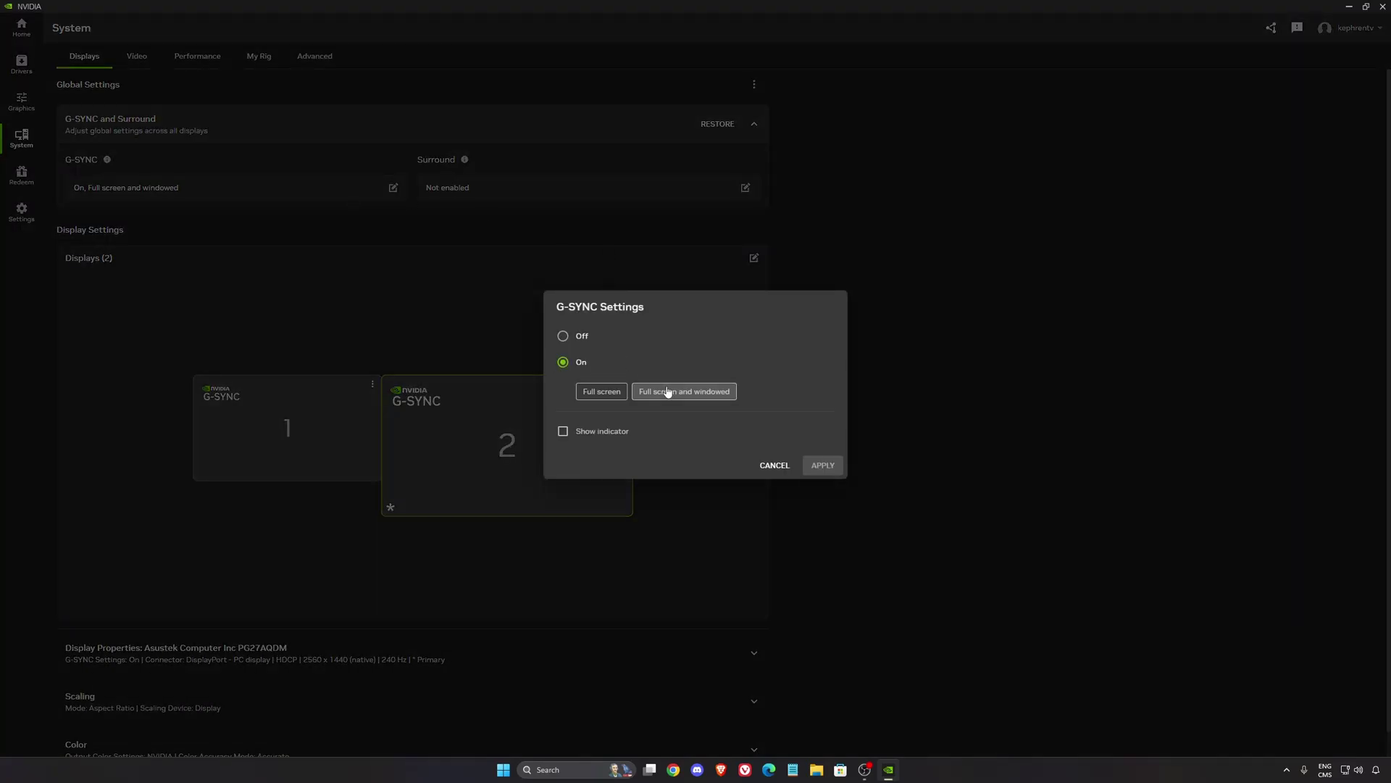
click(775, 464)
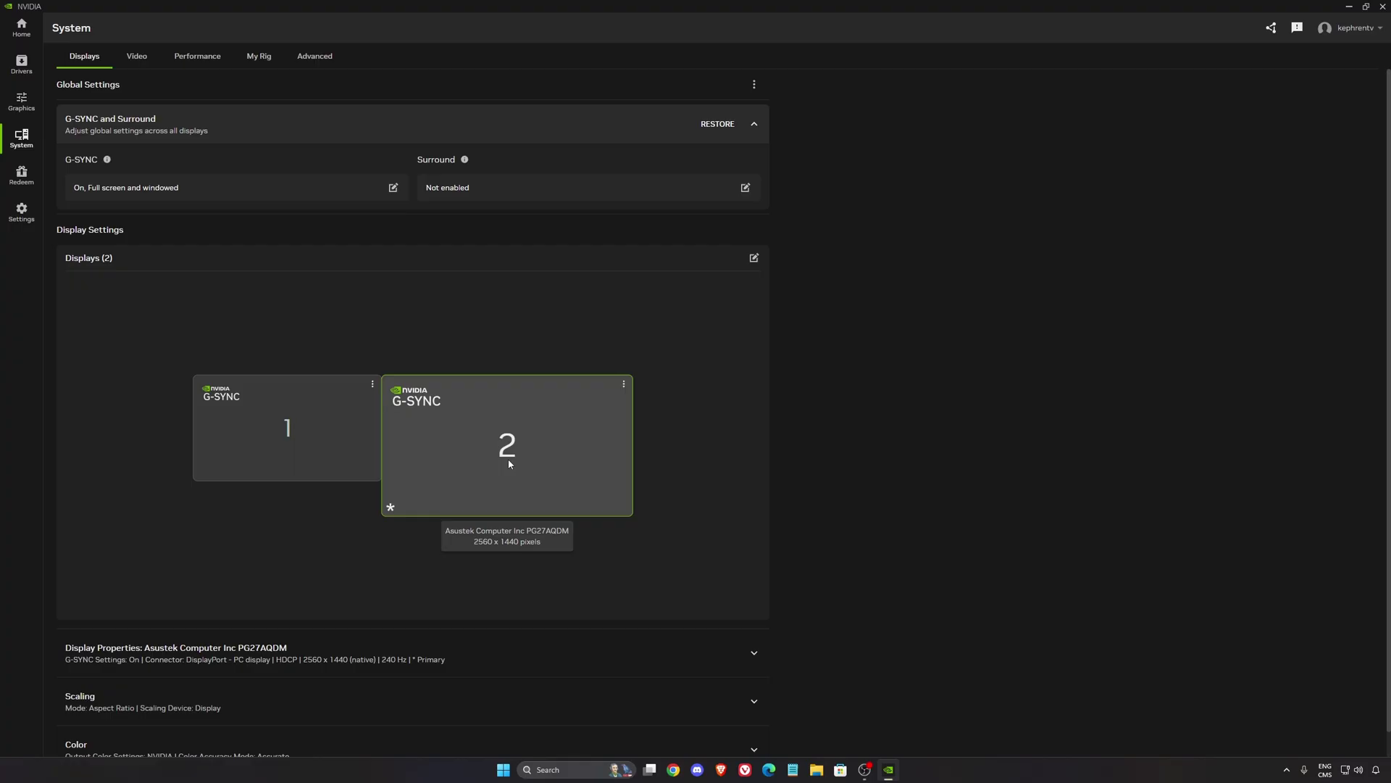
Step: Keep the monitor's refresh rate at 240 Hz and expand its Color settings
scroll(507, 458, down, 1)
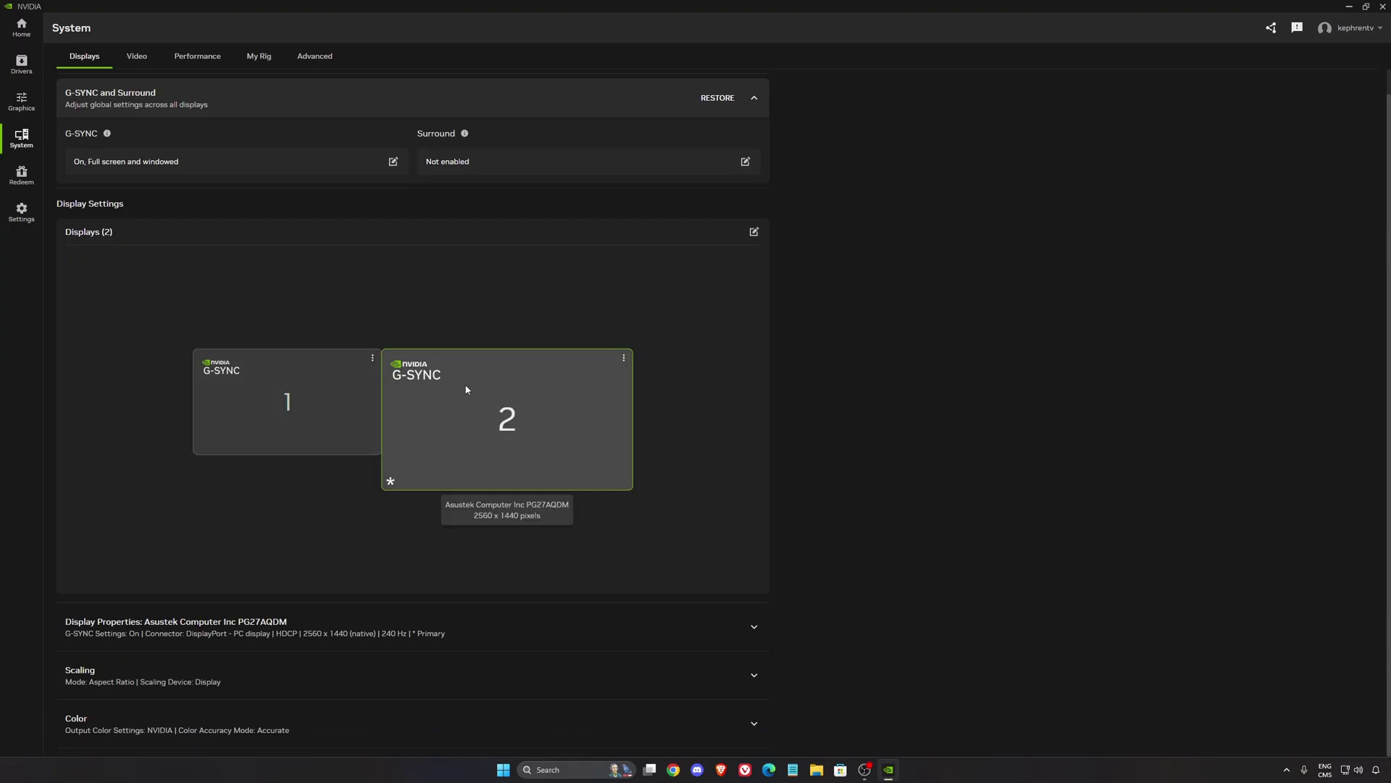
click(465, 624)
scroll(405, 538, down, 3)
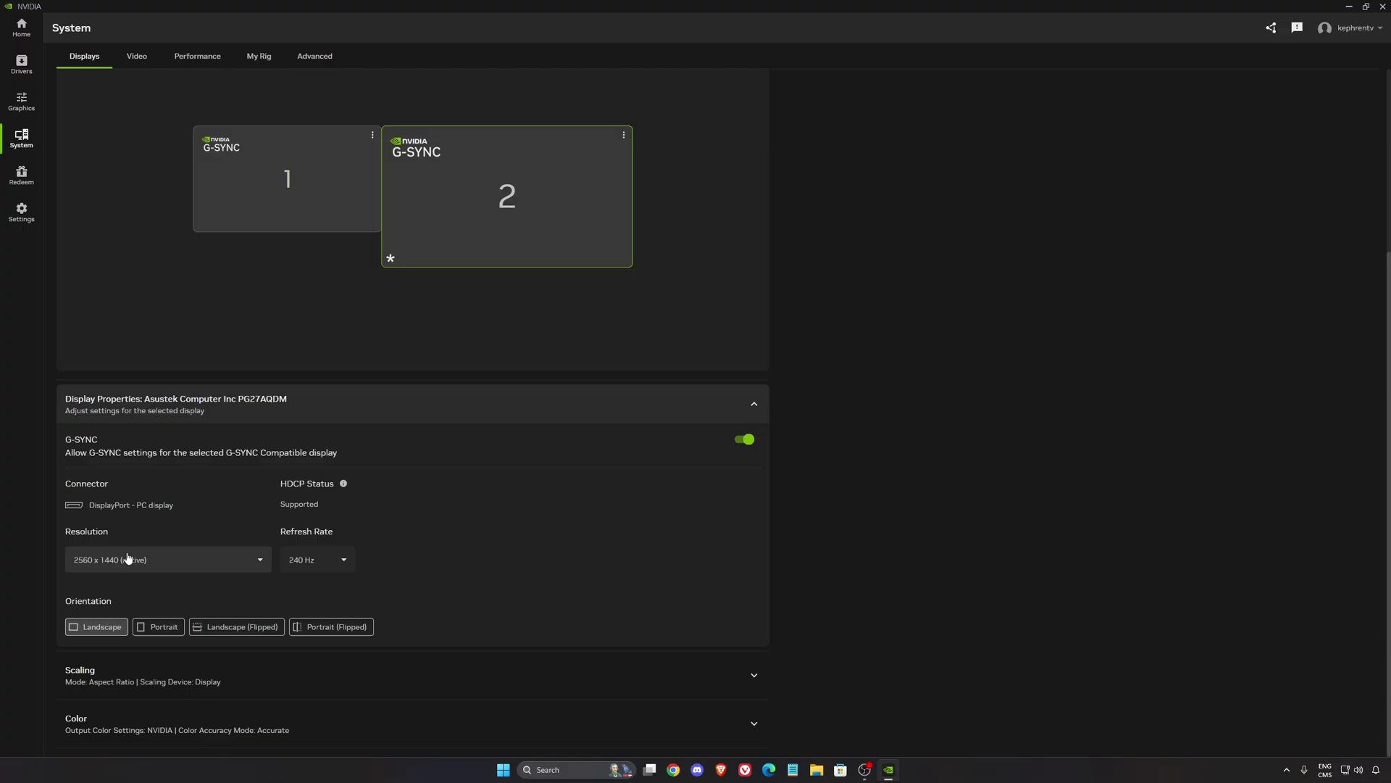
click(319, 560)
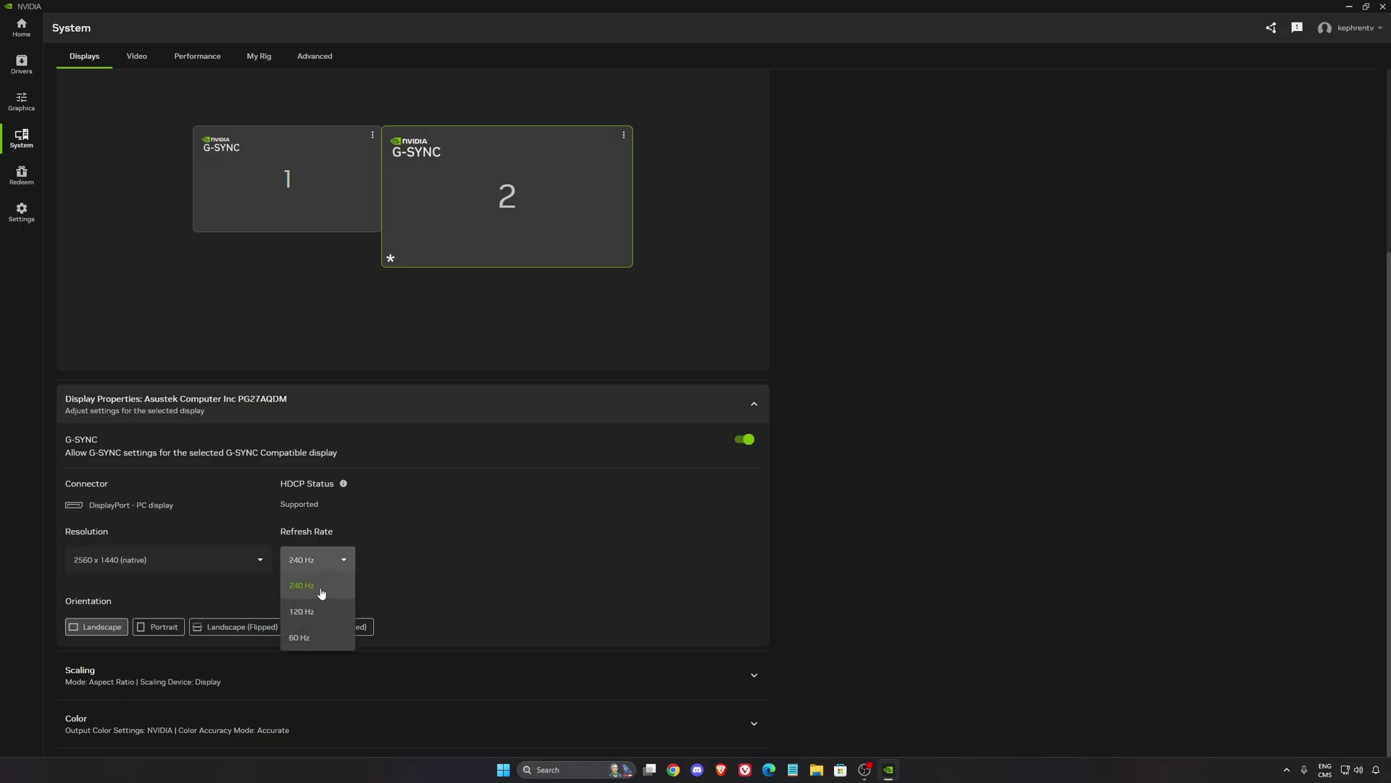
click(543, 574)
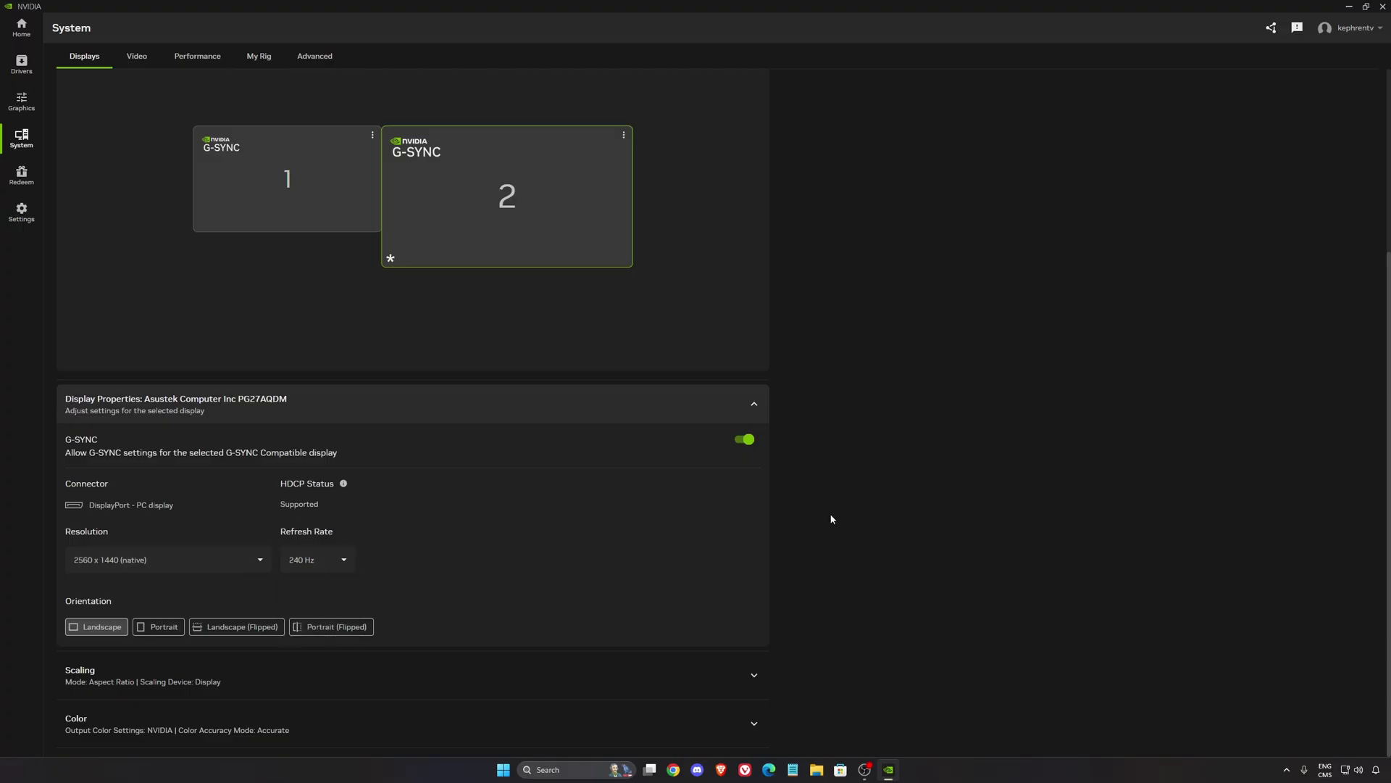
click(313, 565)
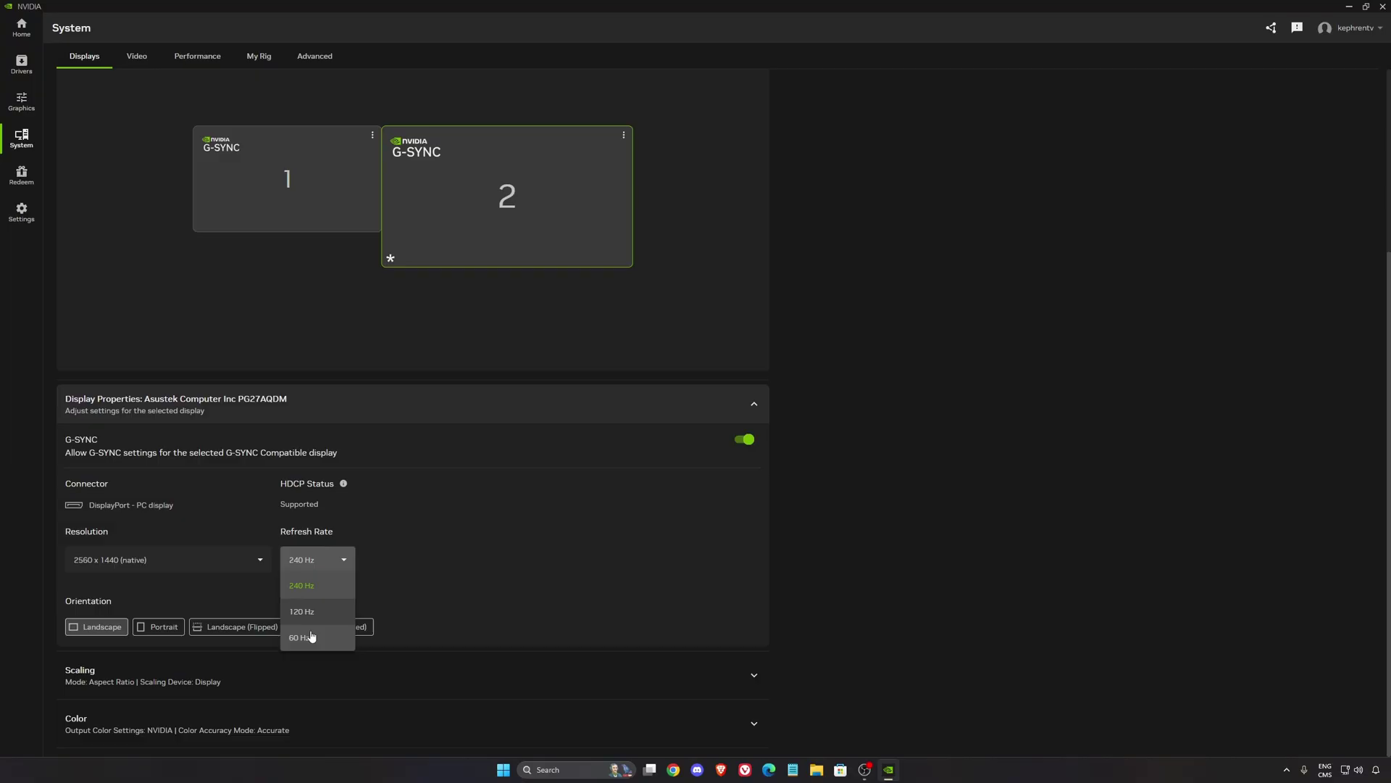
click(430, 592)
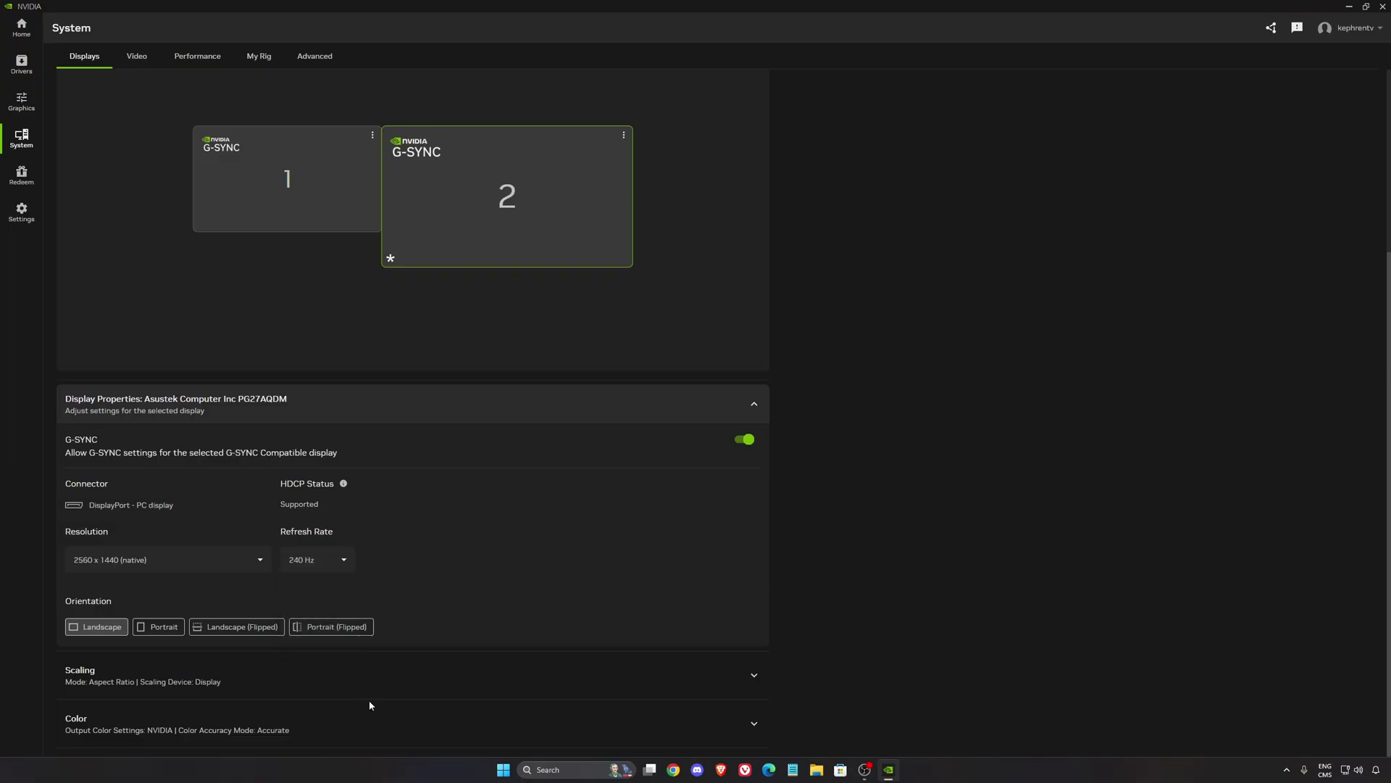
click(311, 733)
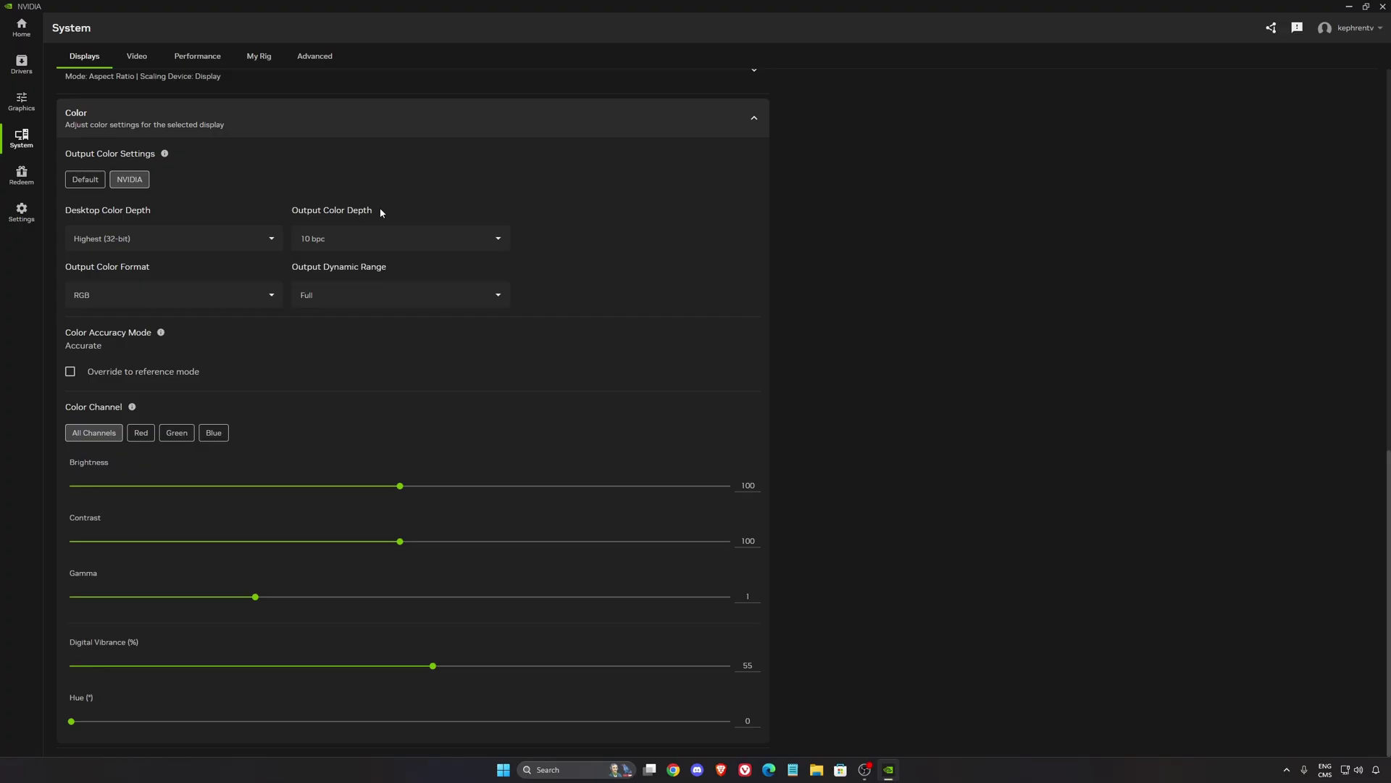
Step: Keep 10 bpc colour depth and Full dynamic range, then view the Video and Performance pages
click(419, 245)
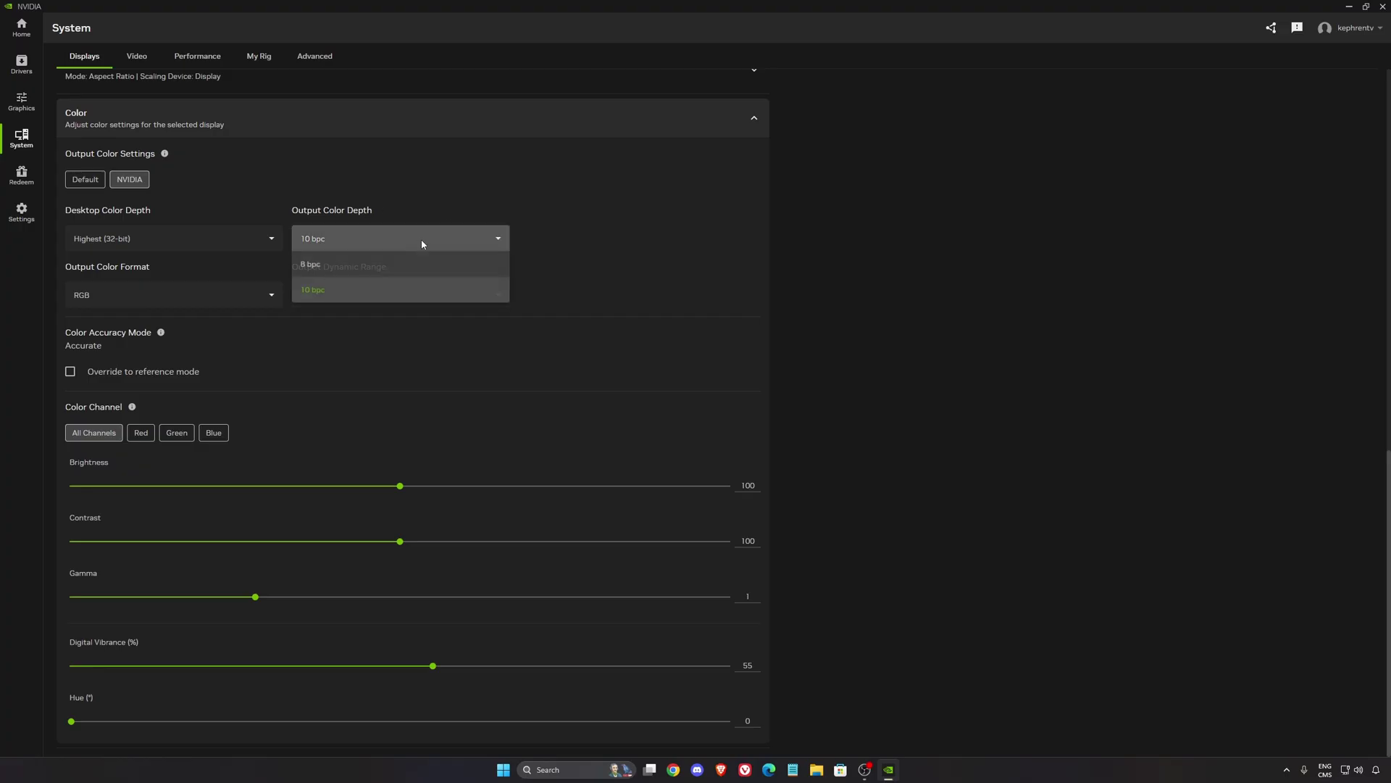
click(364, 290)
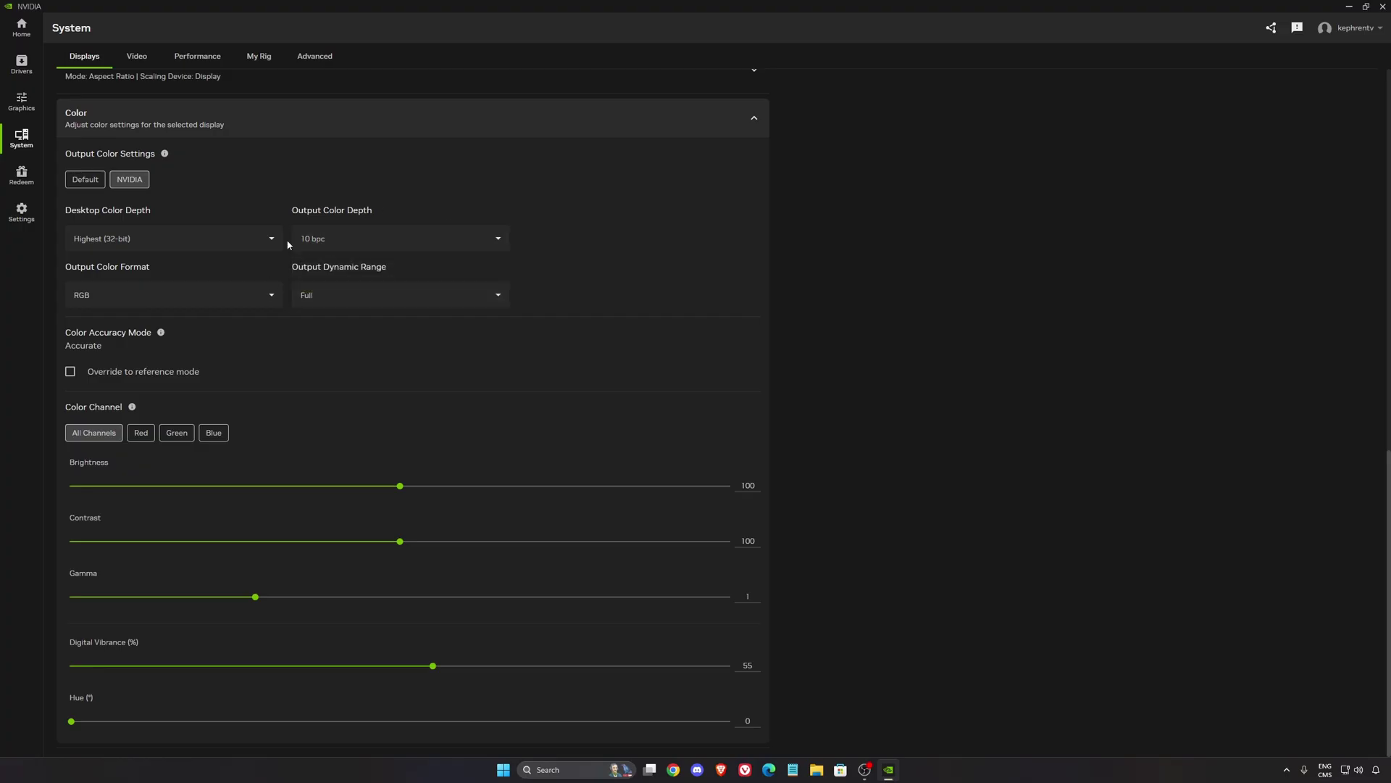
click(333, 294)
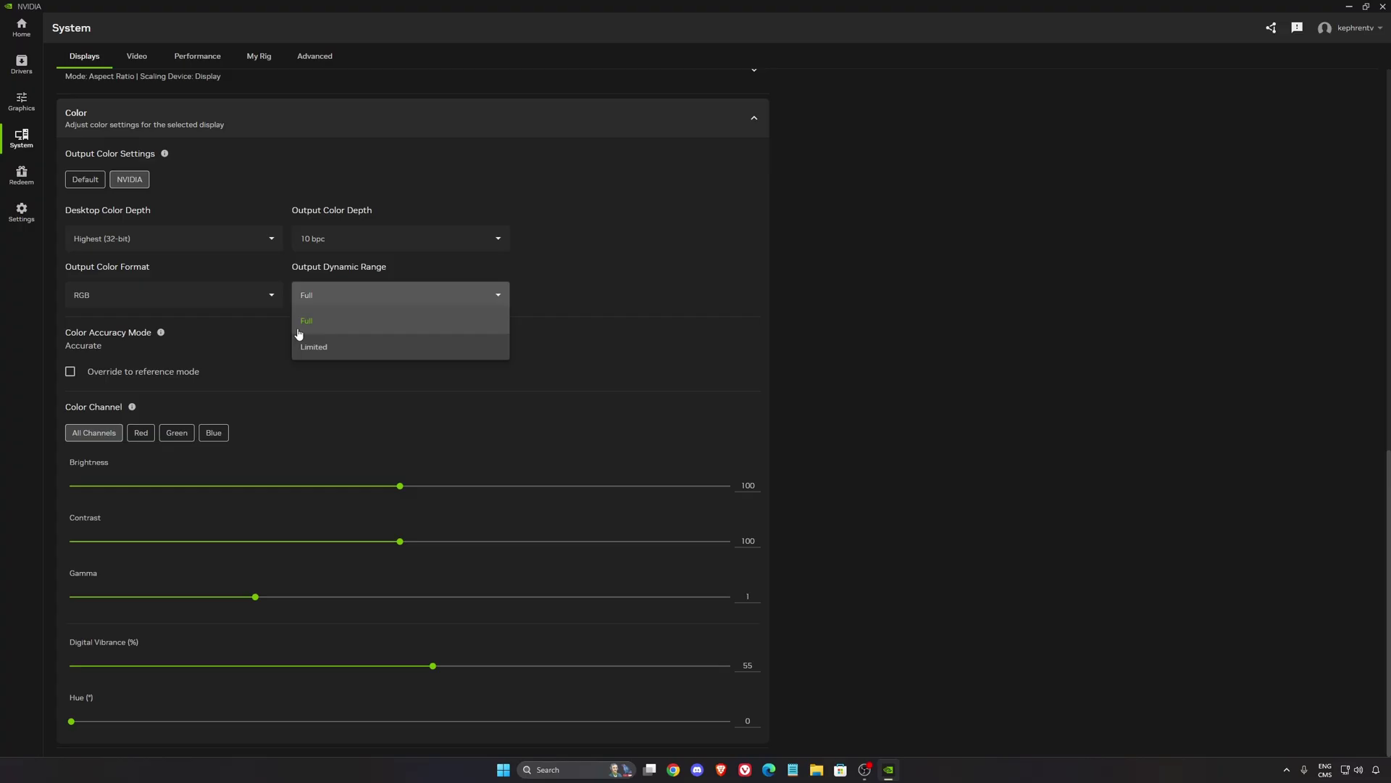
click(660, 275)
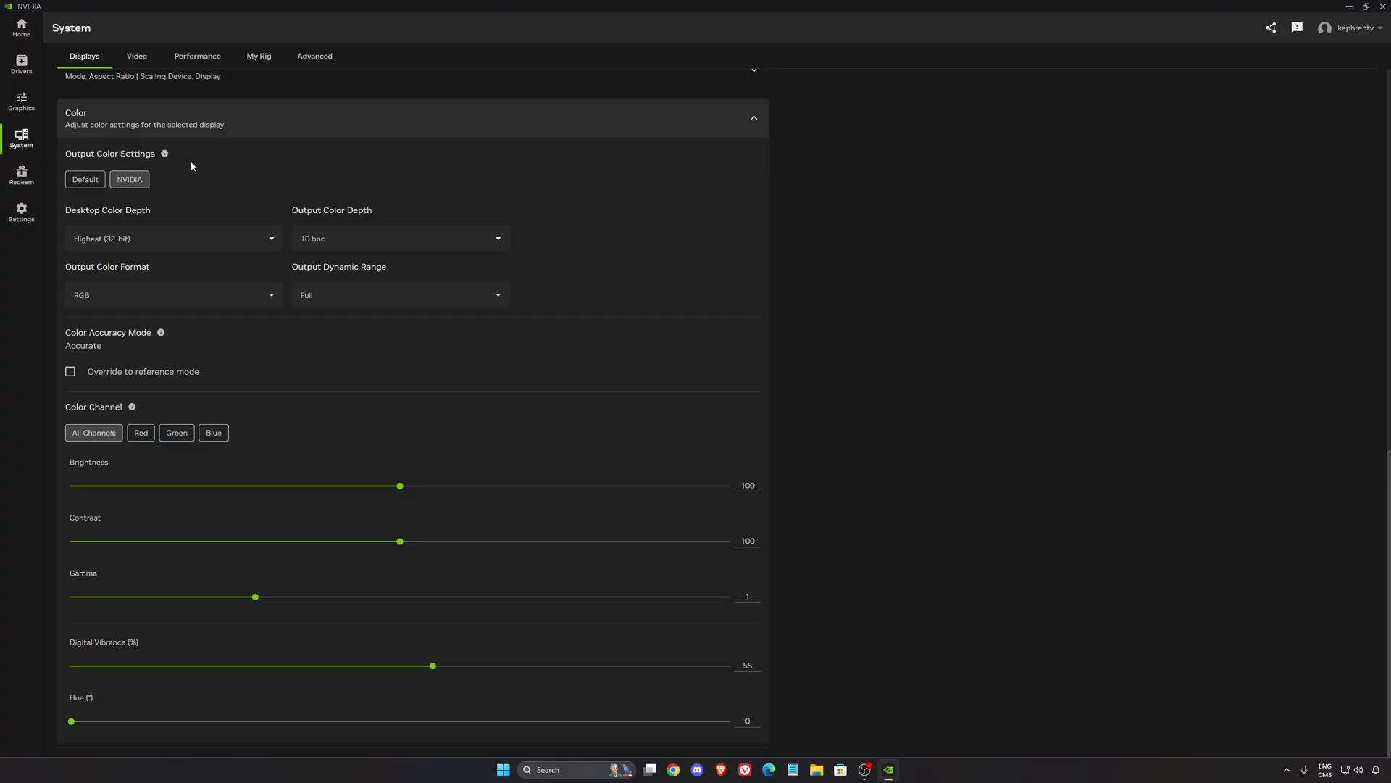
click(138, 58)
click(216, 61)
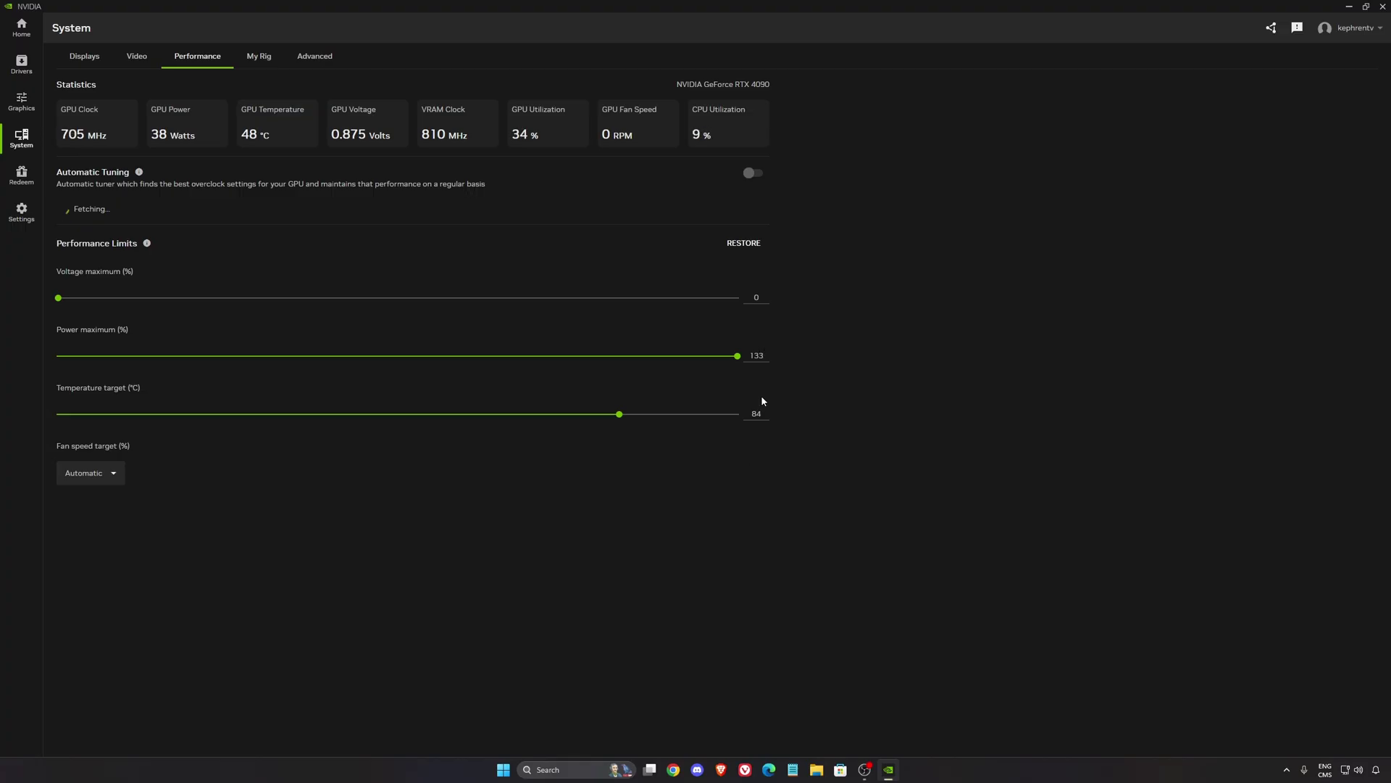
Step: Open the NVIDIA app's Settings page, showing its Features tab
click(21, 212)
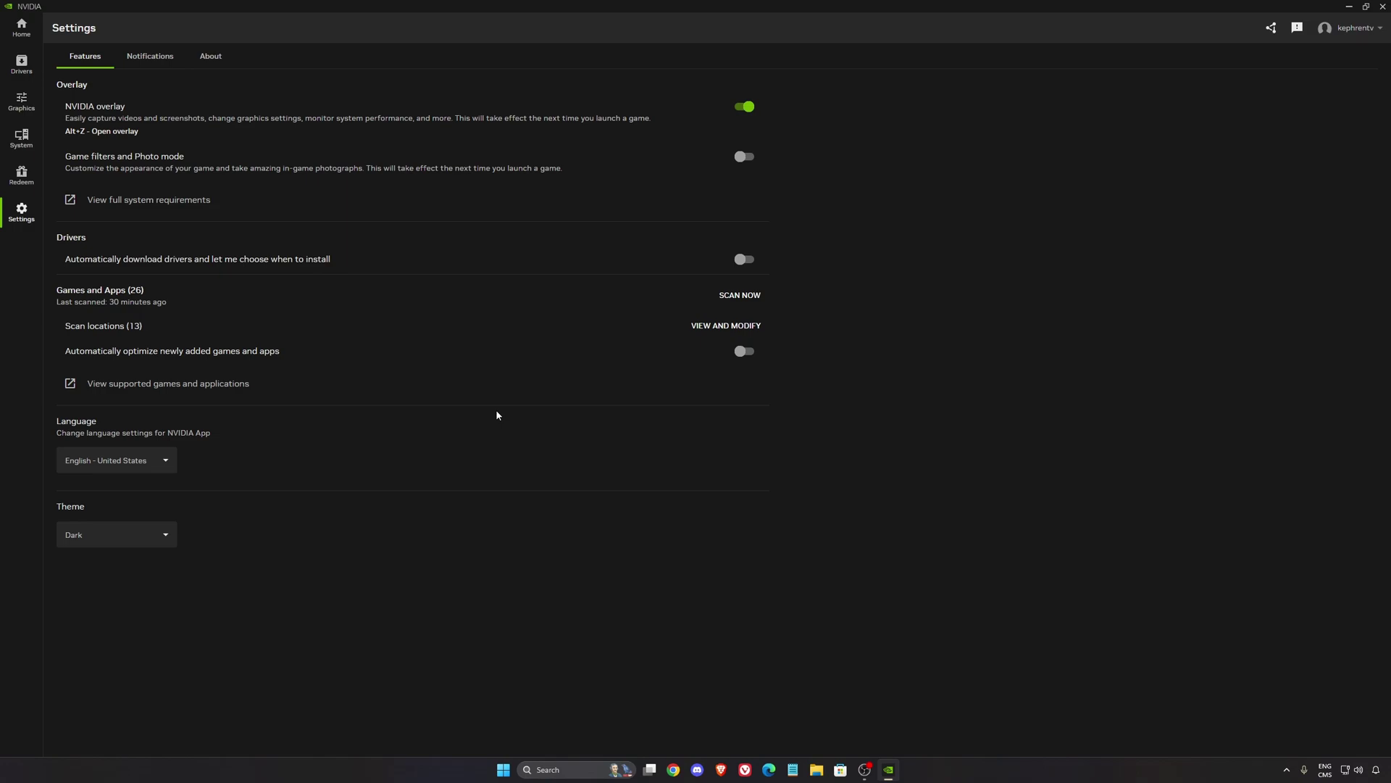
Step: Bring up the overlay with Alt+Z and turn on the statistics heads-up display
key(alt+z)
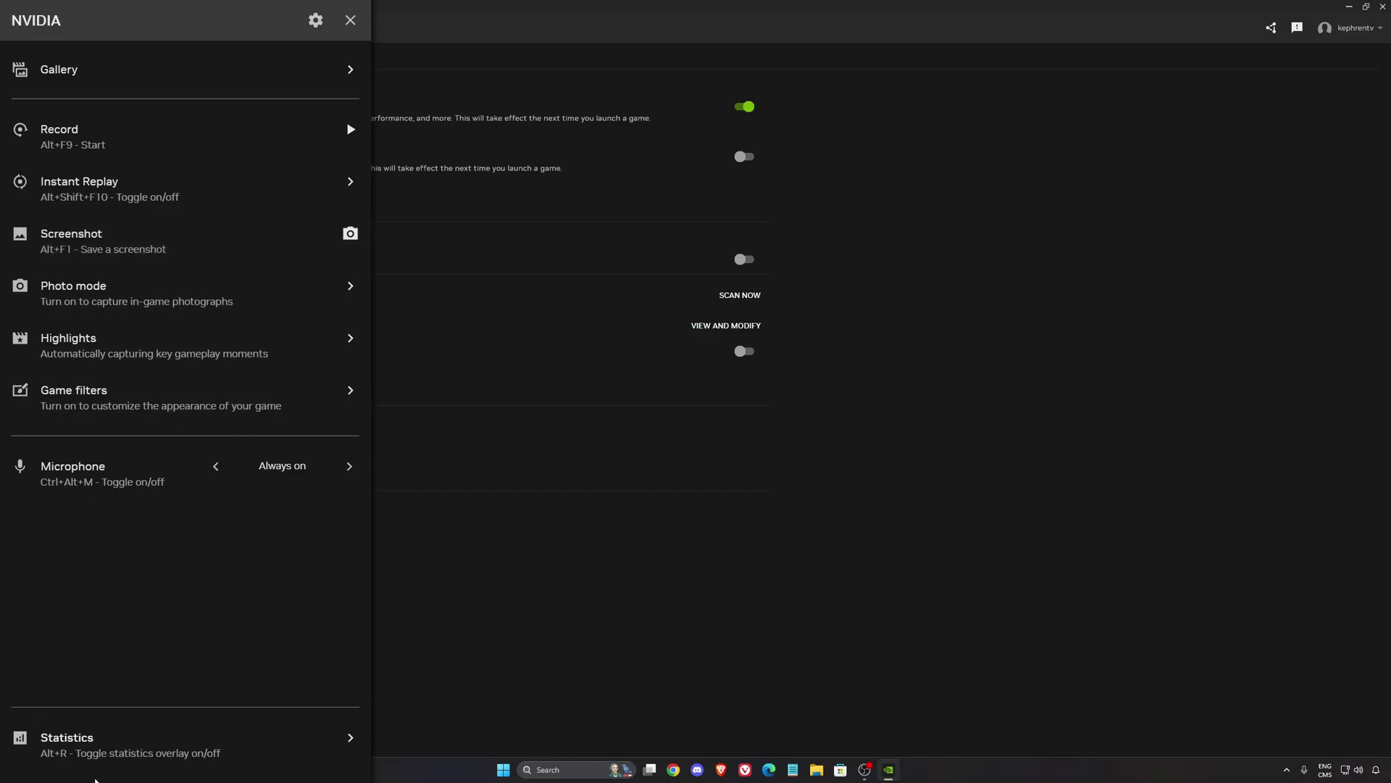
click(149, 751)
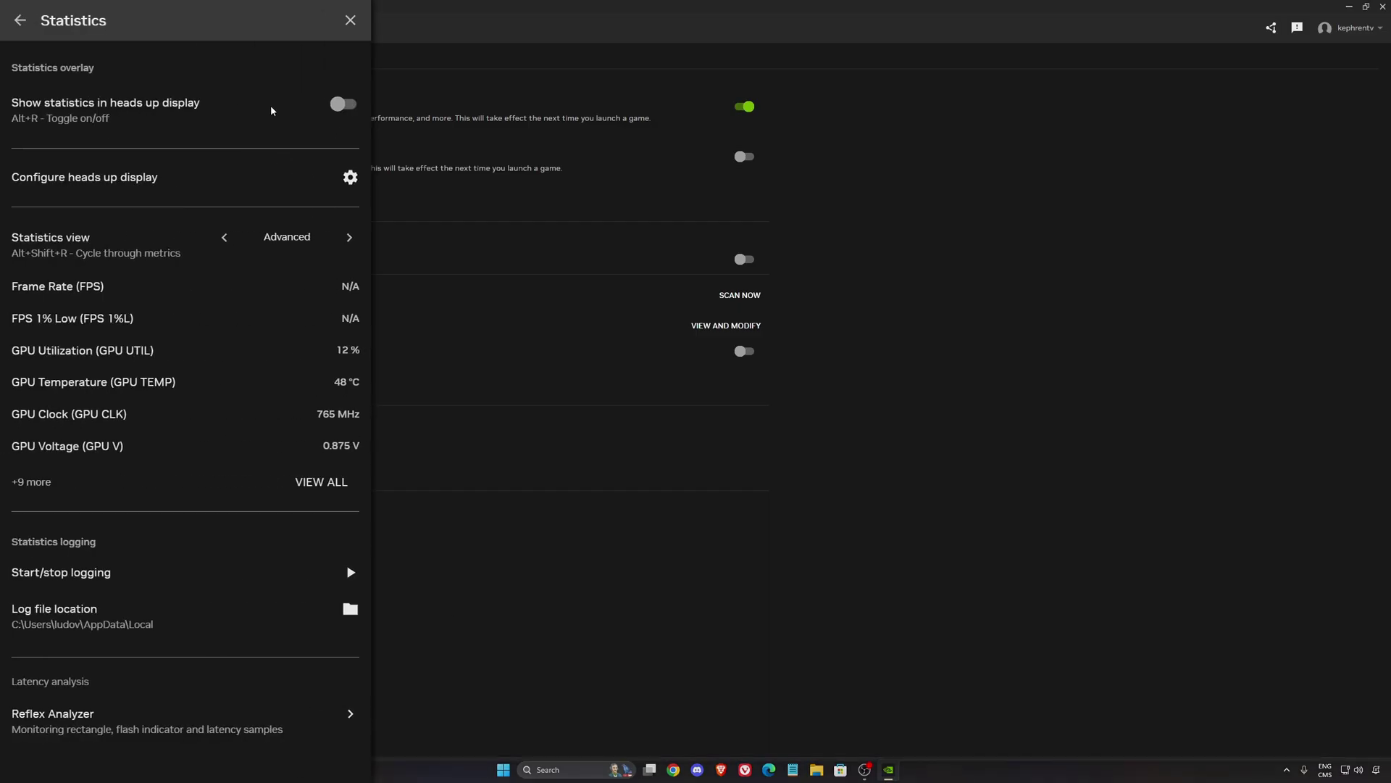
click(342, 104)
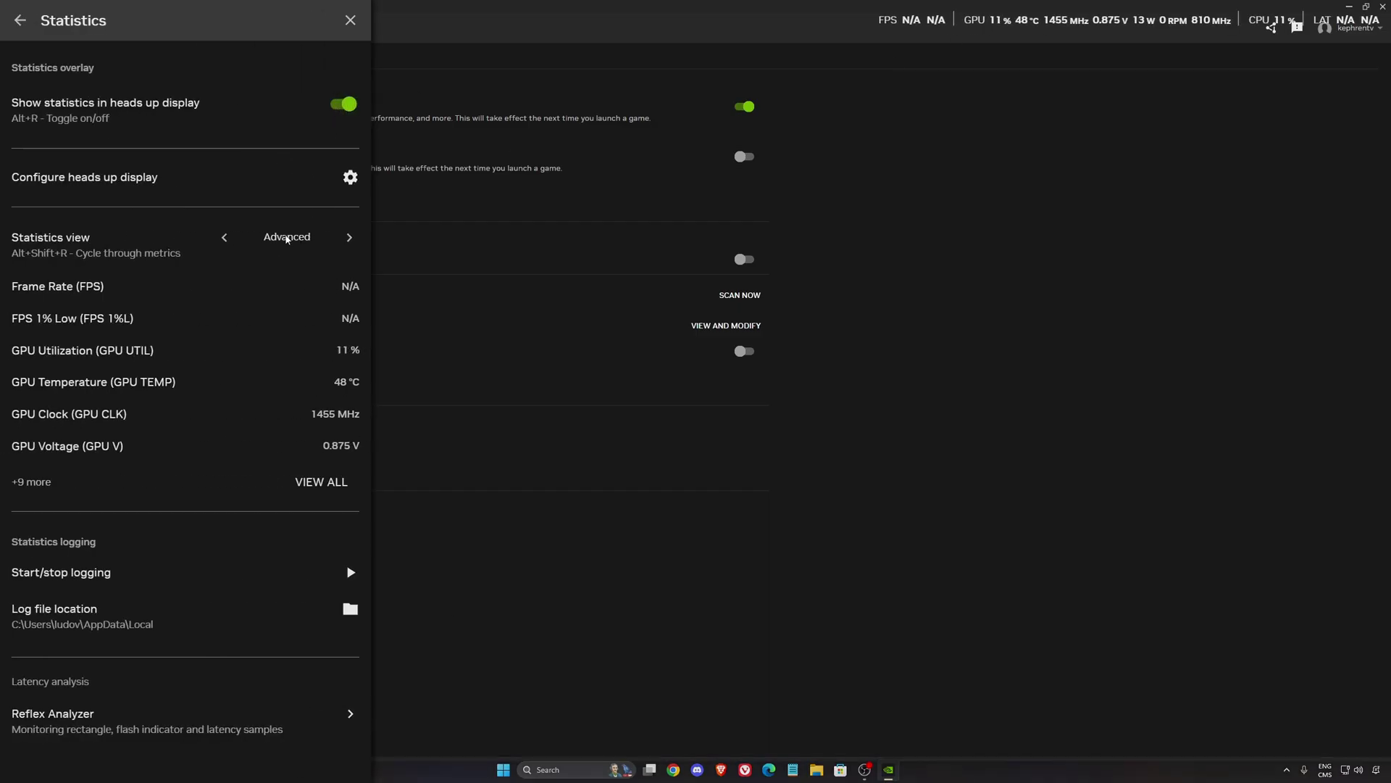
Step: Cycle the statistics view presets (Custom, DLSS), view all metrics, then settle on Basic
click(223, 237)
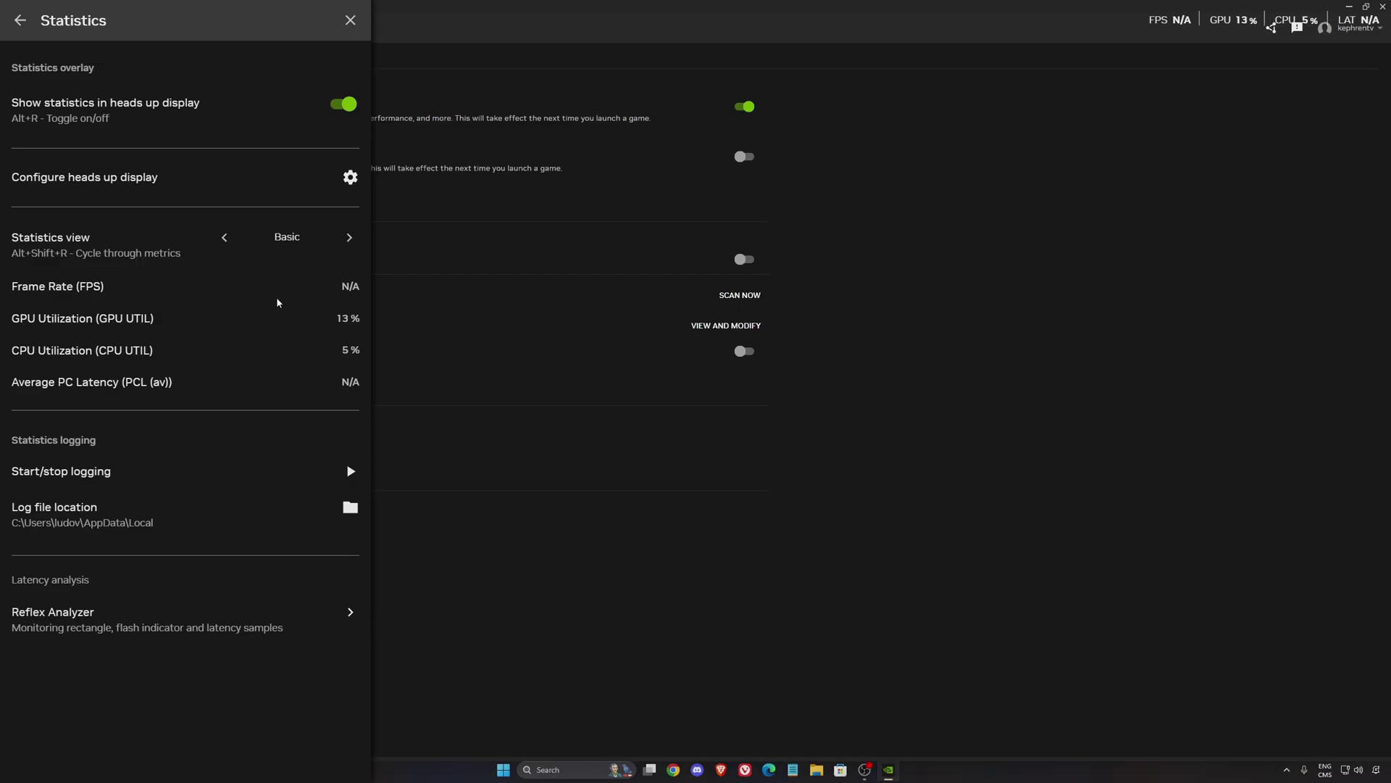
click(224, 239)
click(224, 243)
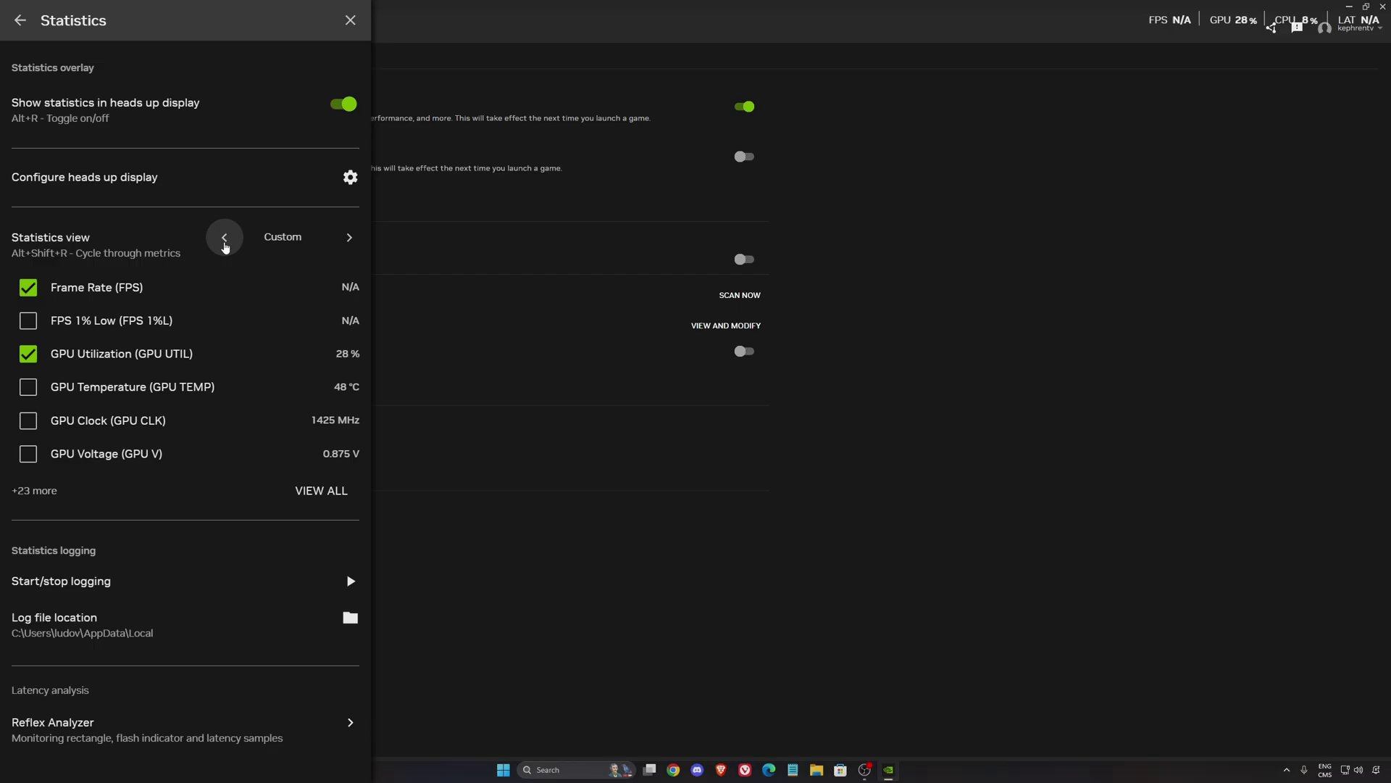
click(308, 493)
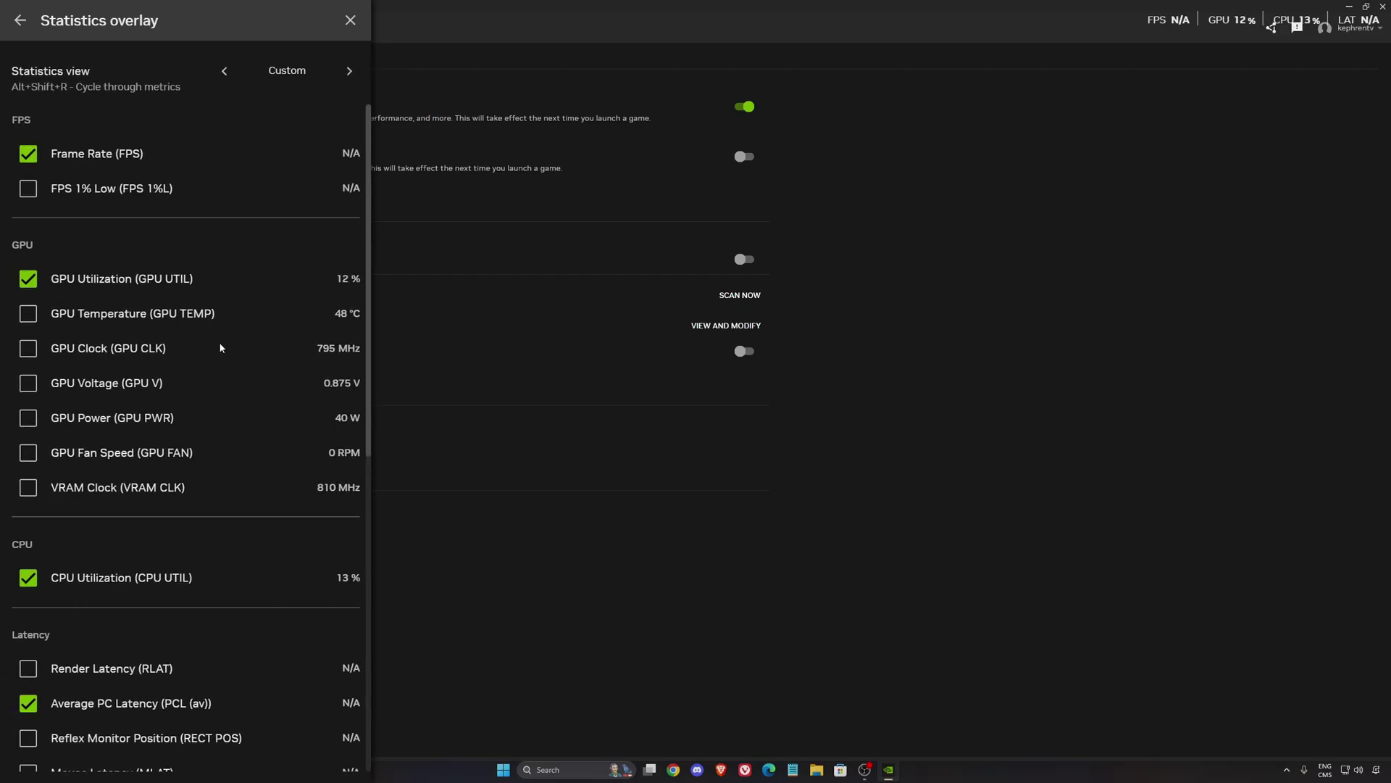
scroll(221, 347, down, 8)
scroll(25, 607, up, 8)
click(224, 71)
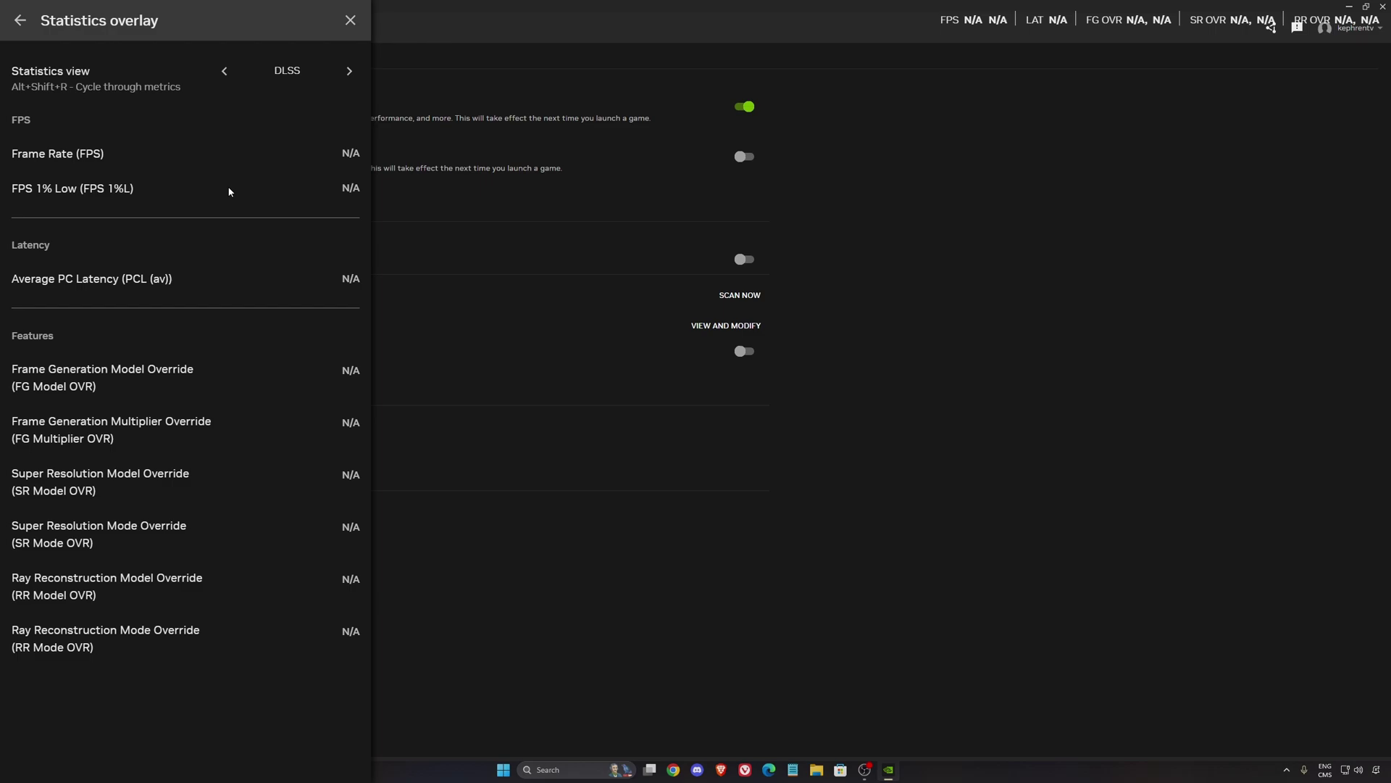
click(223, 71)
click(223, 70)
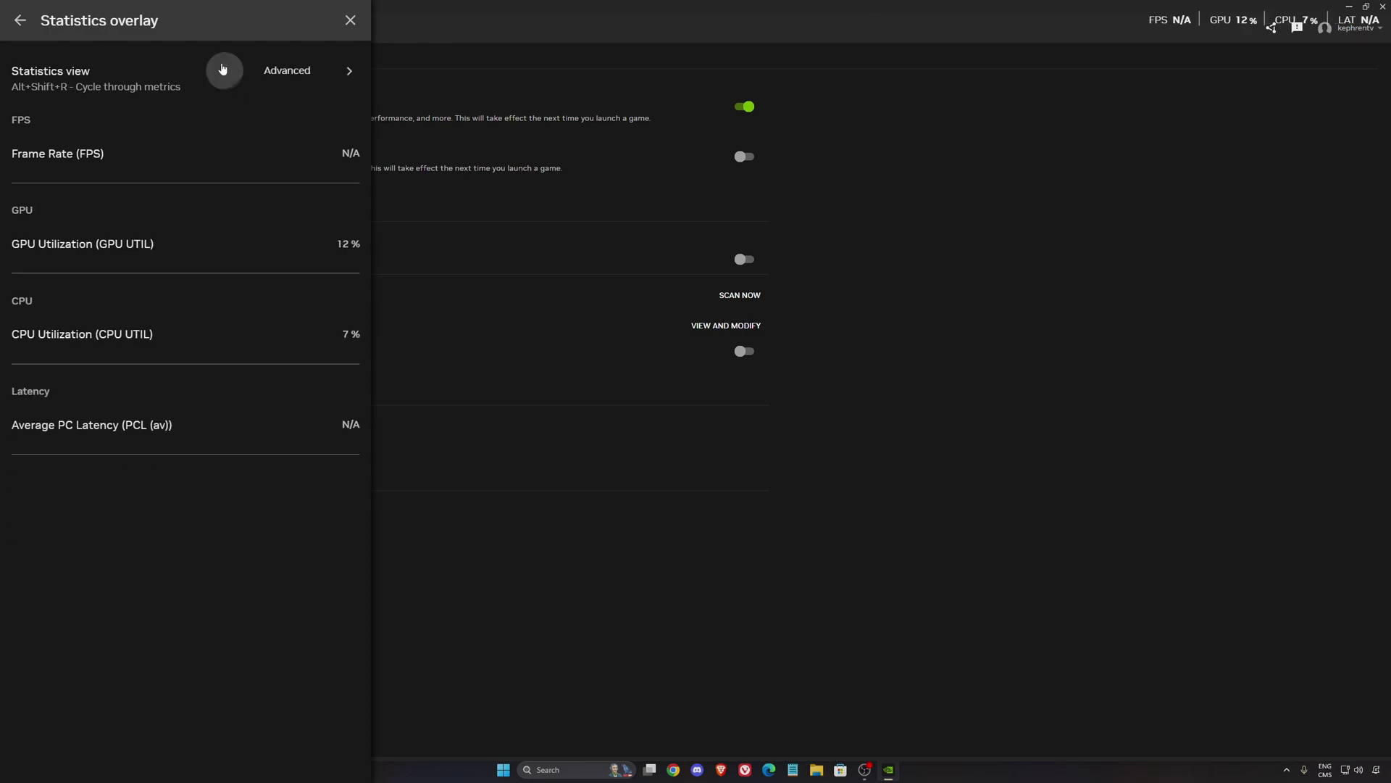
Step: Turn the statistics display off and return to the main overlay menu
click(21, 26)
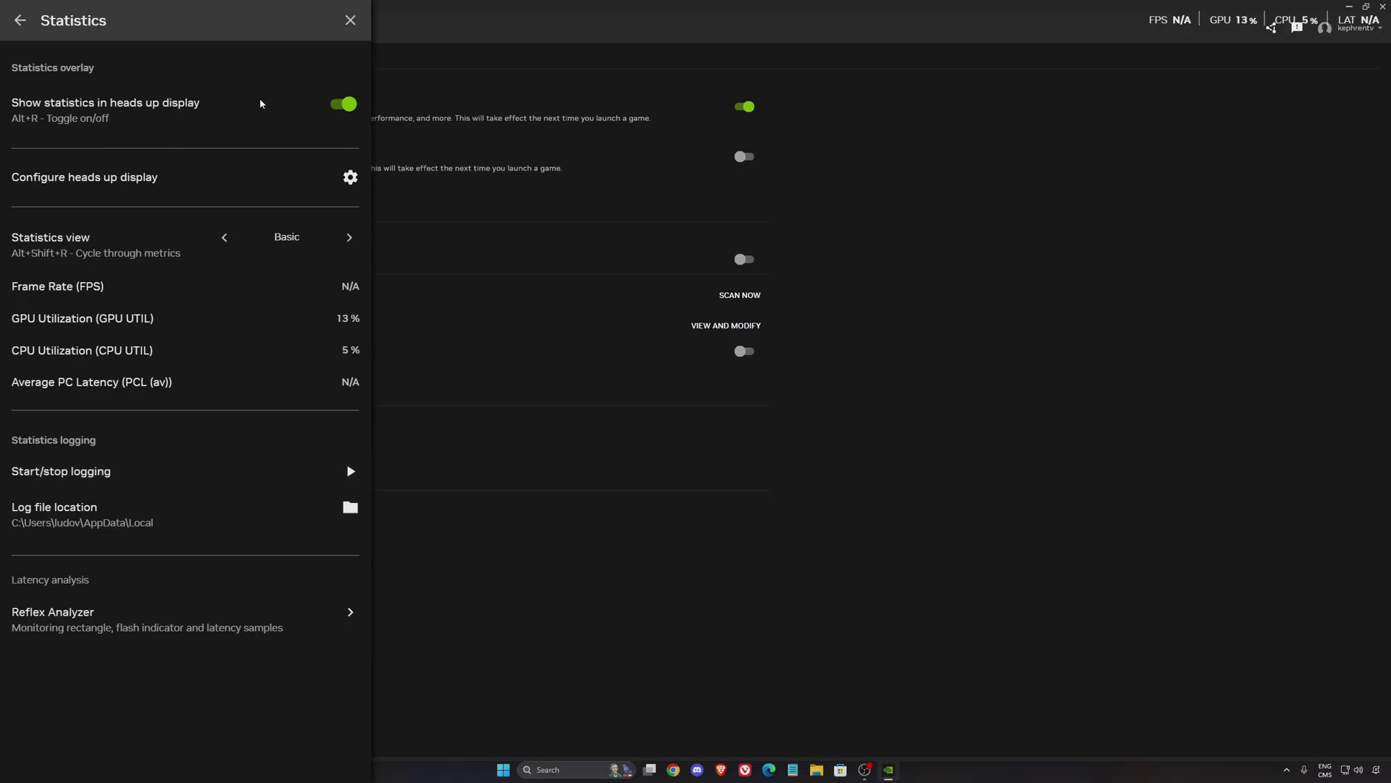
click(344, 106)
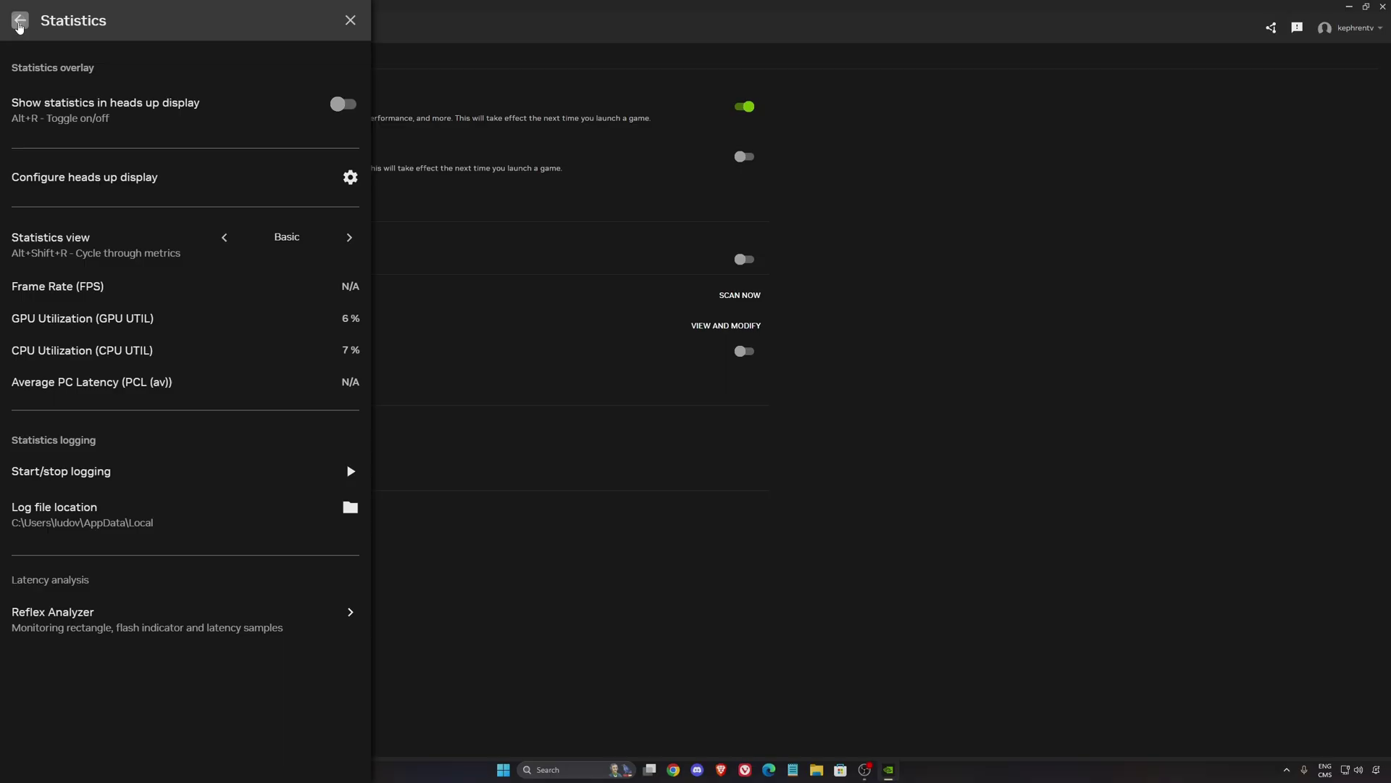
click(20, 24)
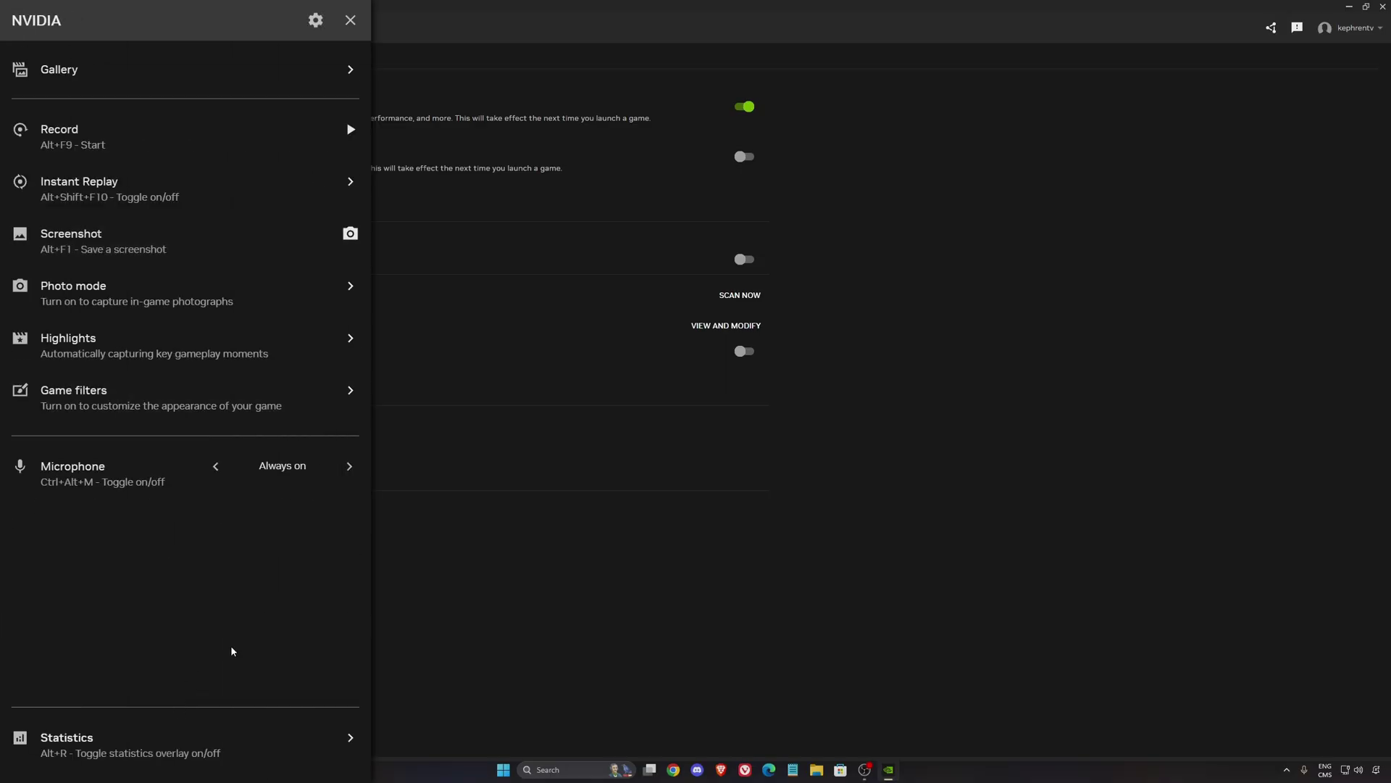
Step: Set the overlay's video capture to the AV1 codec with a 90 Mbps bit rate
click(316, 20)
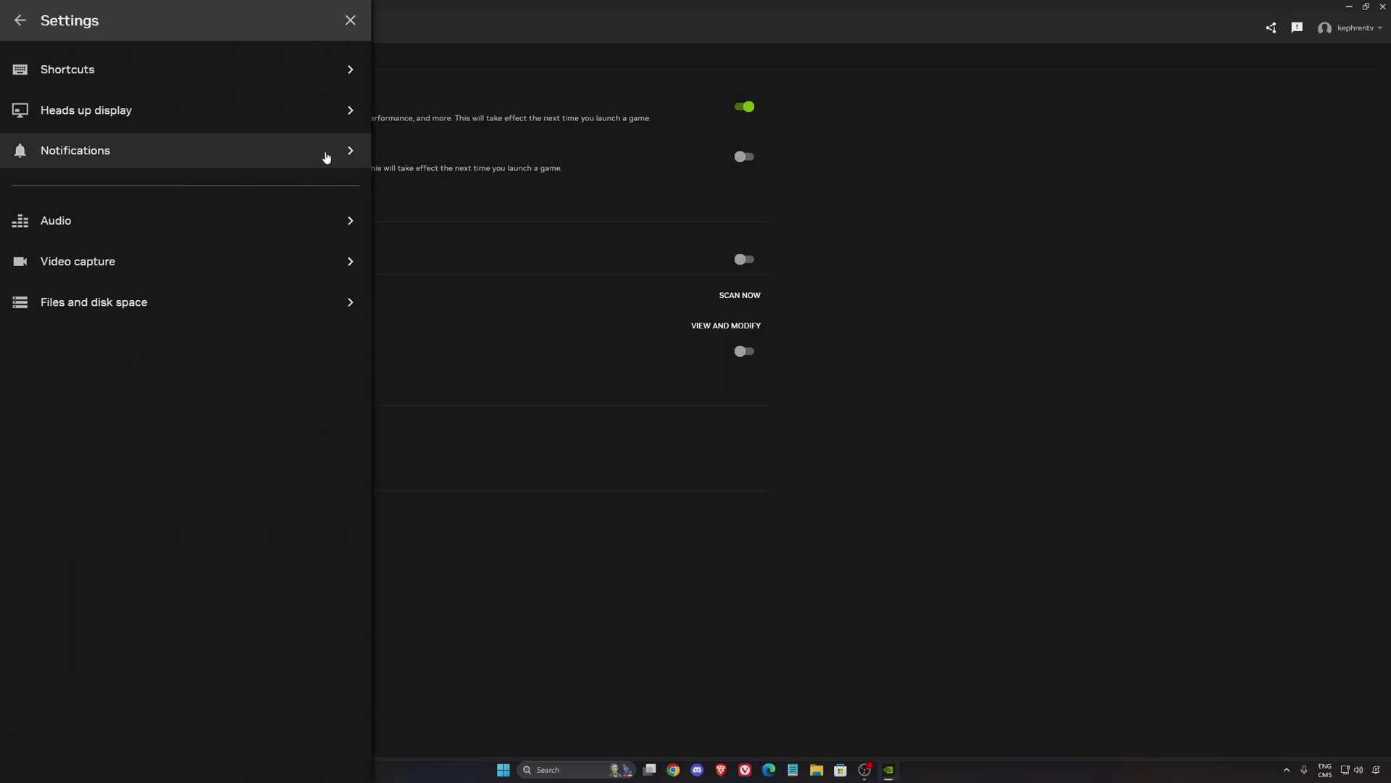
click(106, 274)
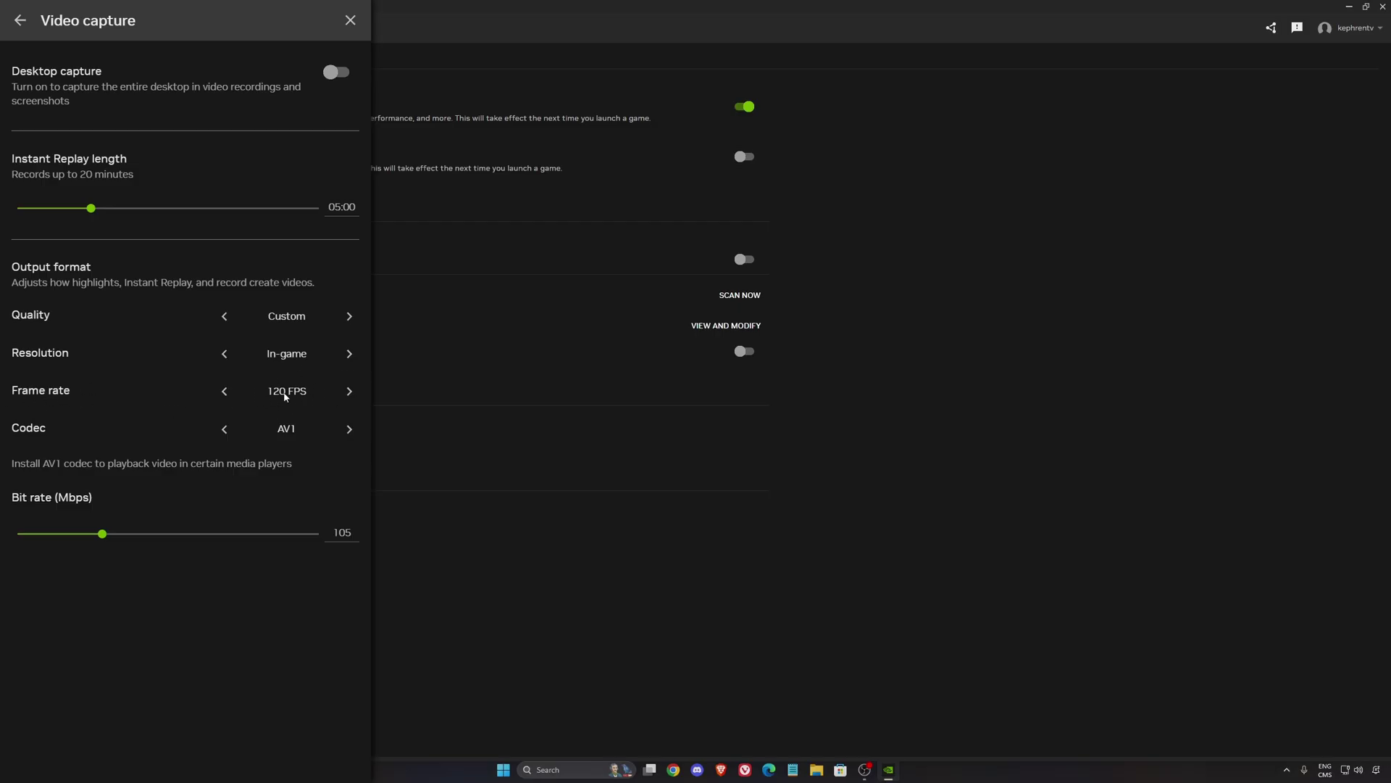
click(224, 428)
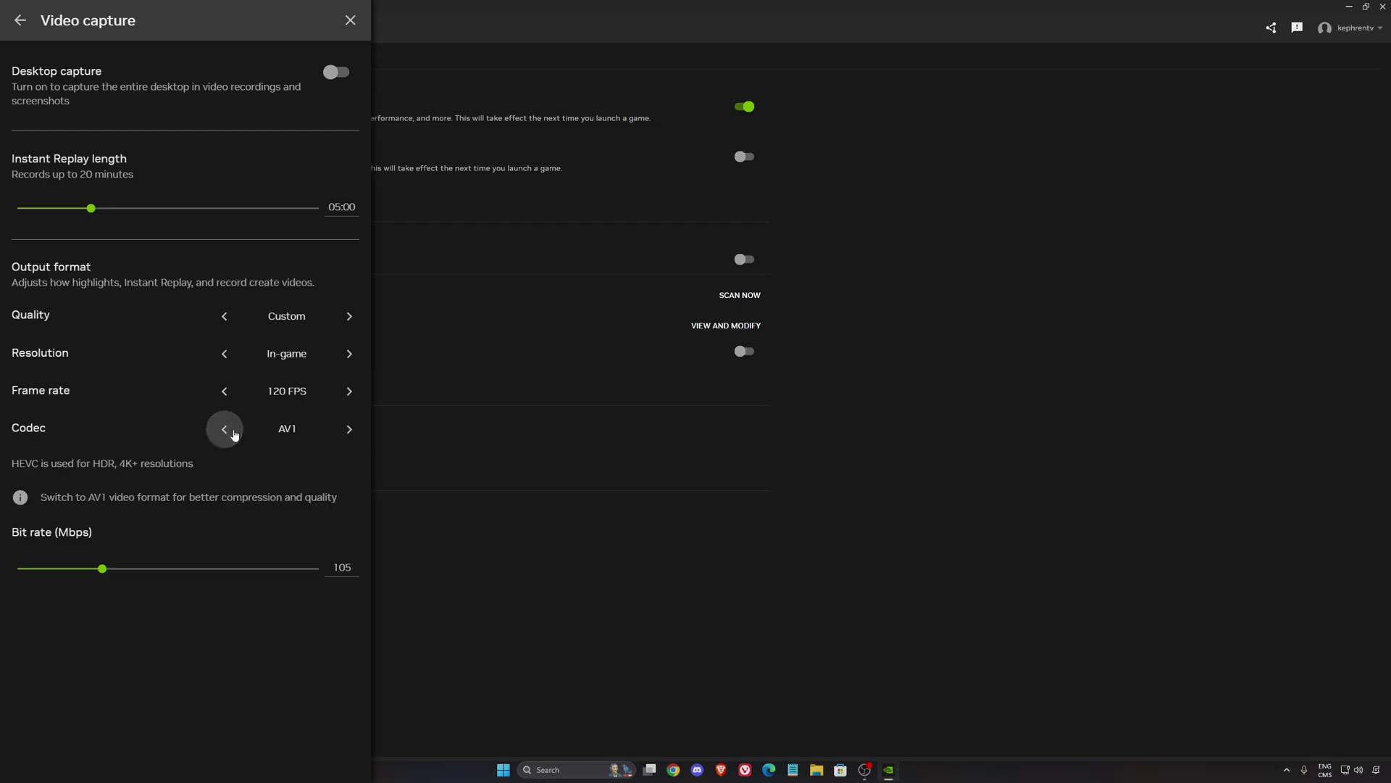
click(349, 429)
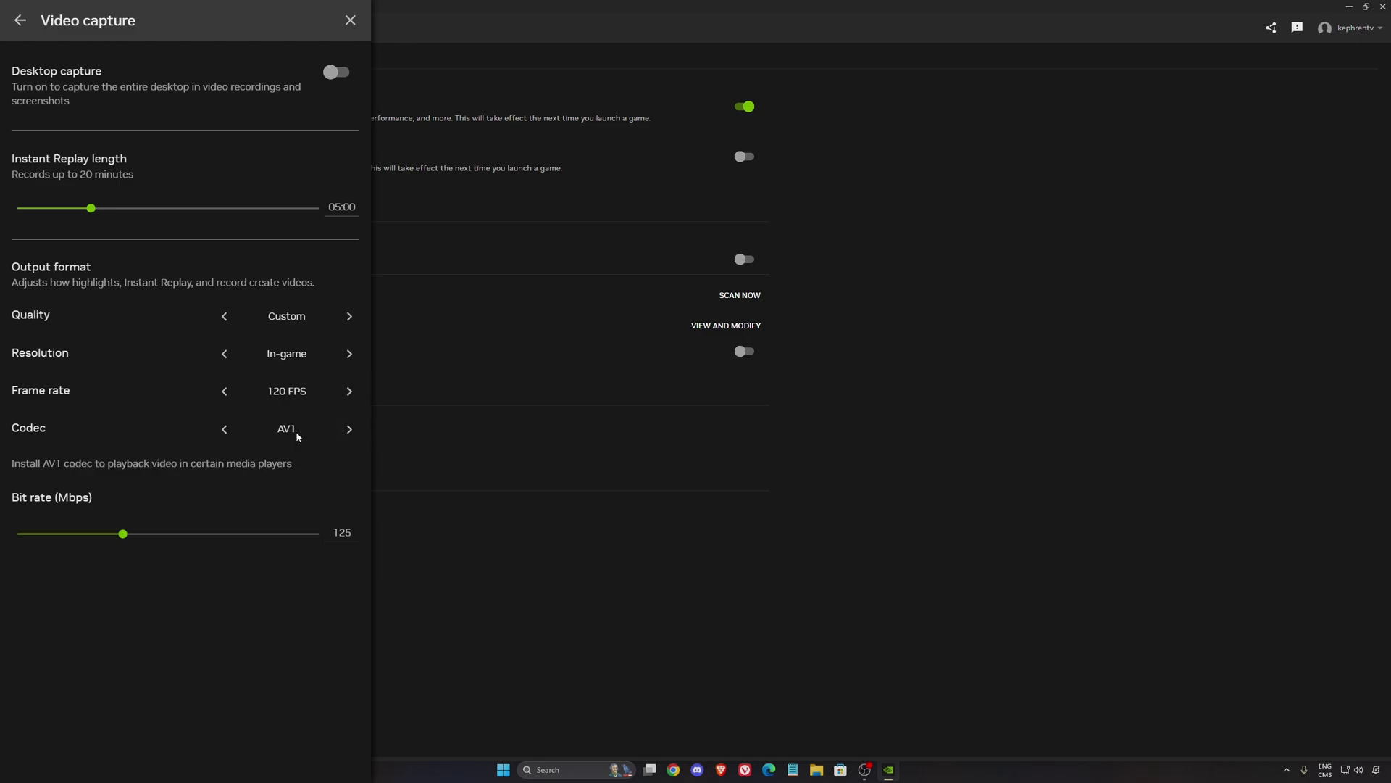
click(225, 429)
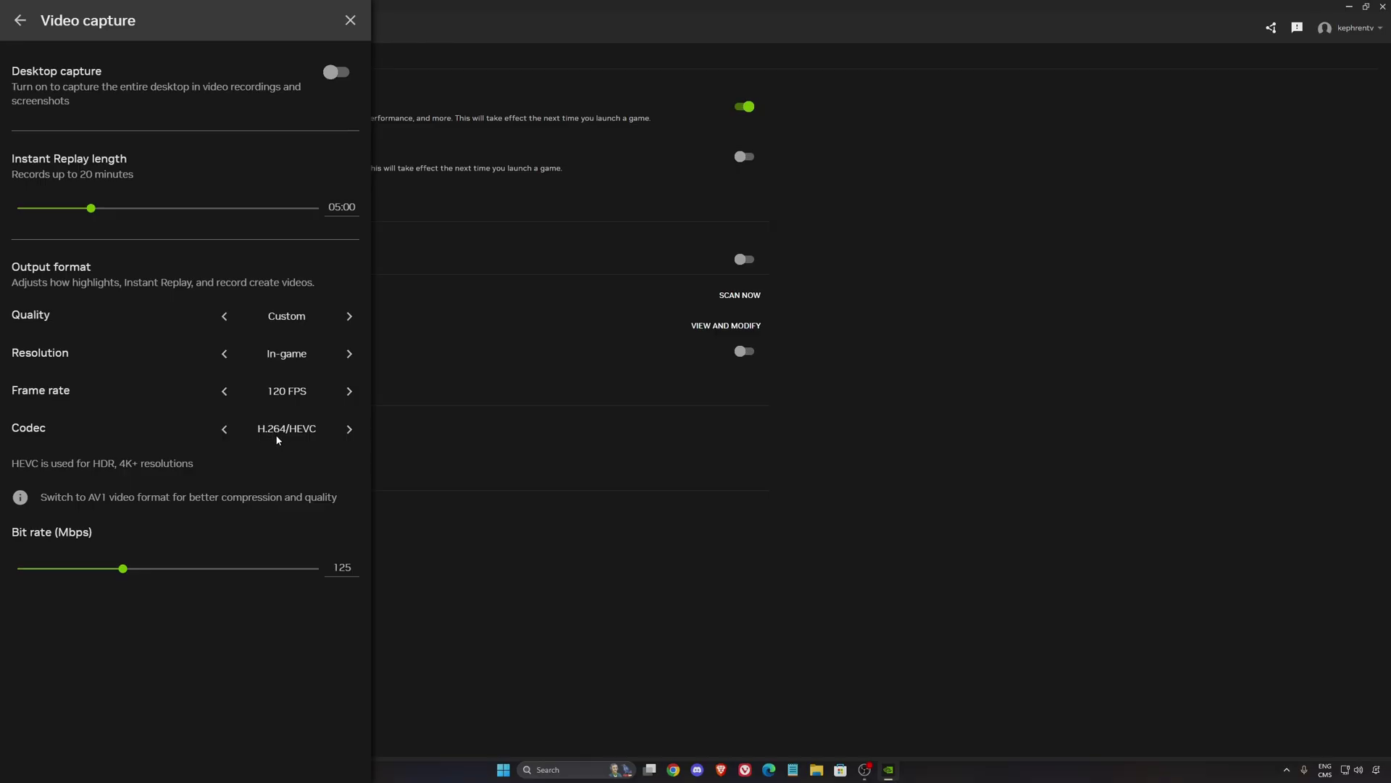
drag(123, 568, 19, 568)
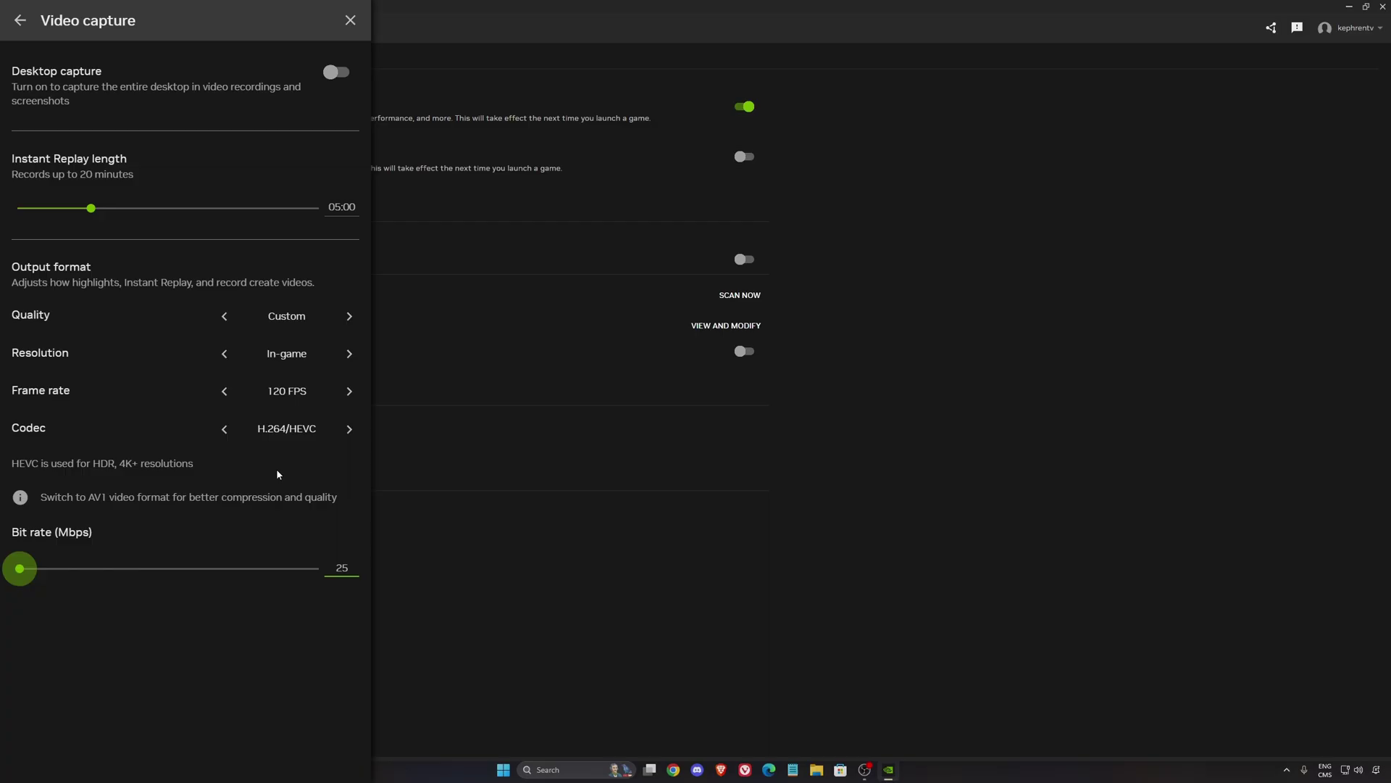
click(347, 430)
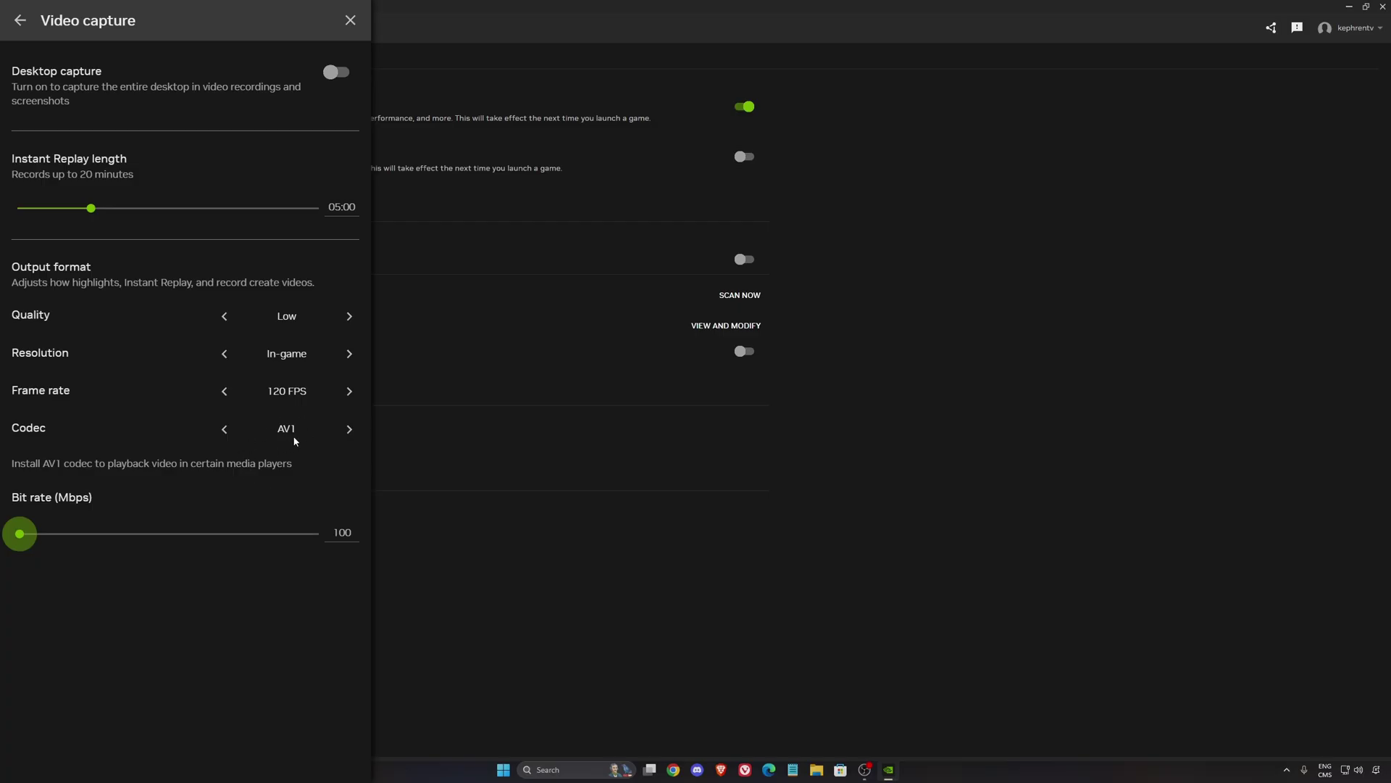
click(38, 533)
drag(39, 536, 87, 534)
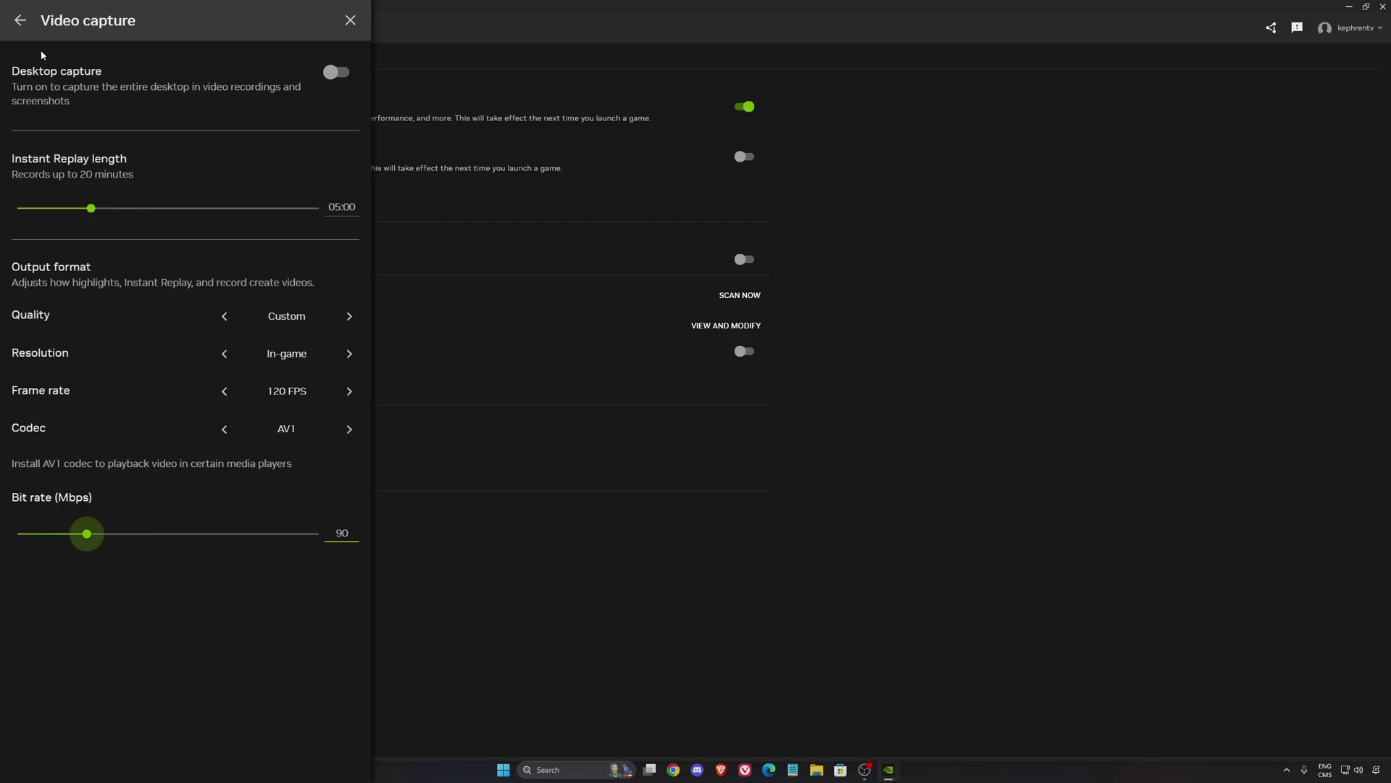
click(19, 20)
Step: Go back from the overlay settings to the main overlay menu
click(20, 20)
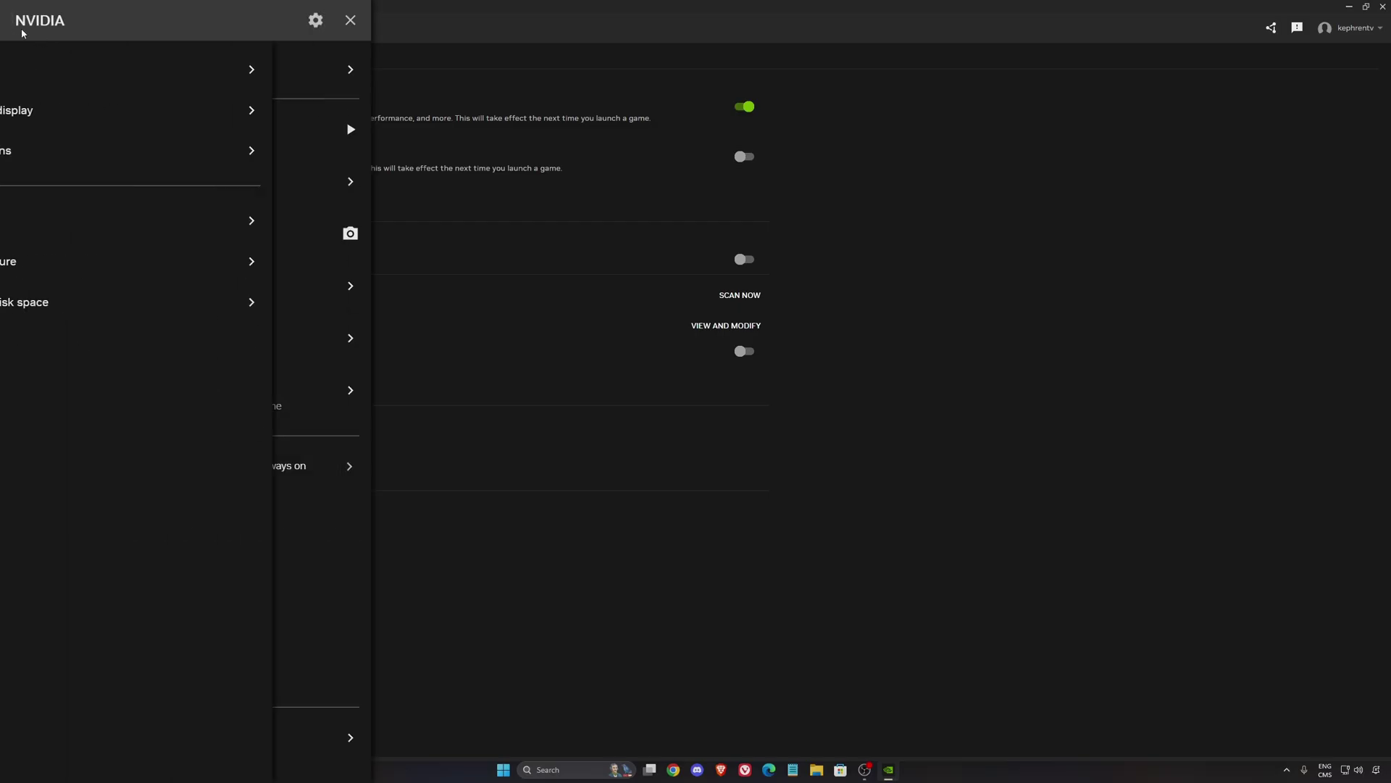